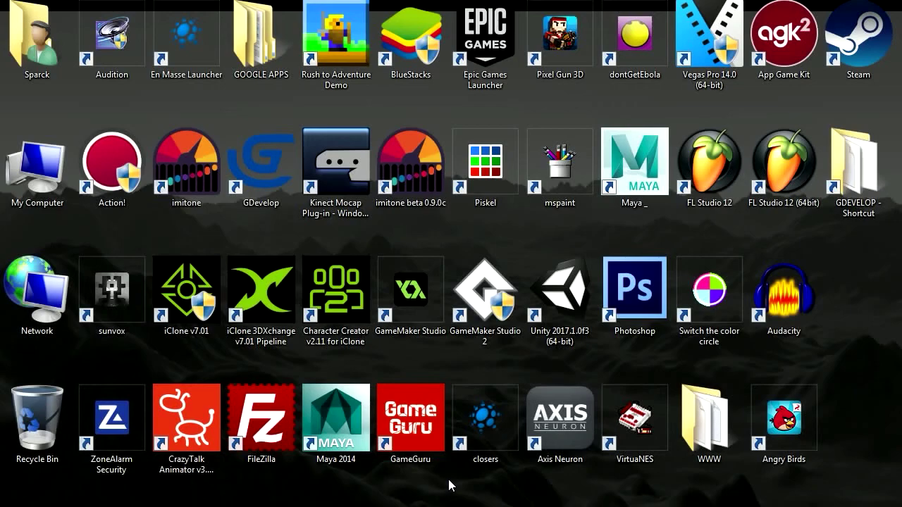
Step: Launch GameGuru and place a Control Door Remote from the Fixtures Doors library on the terrain
double_click(429, 441)
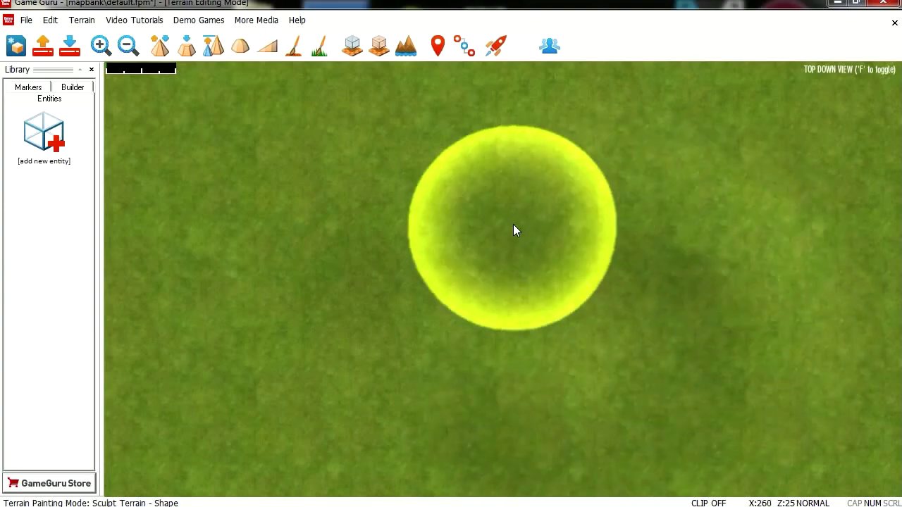
click(47, 138)
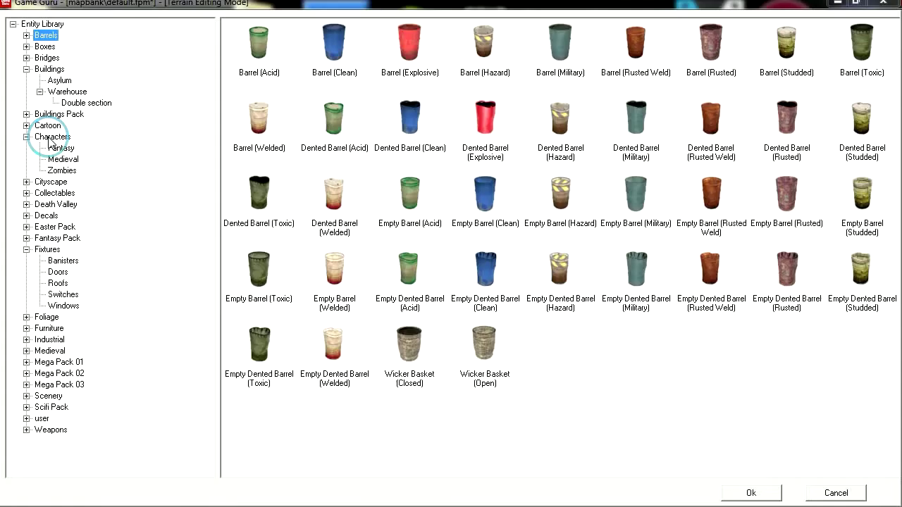
click(48, 250)
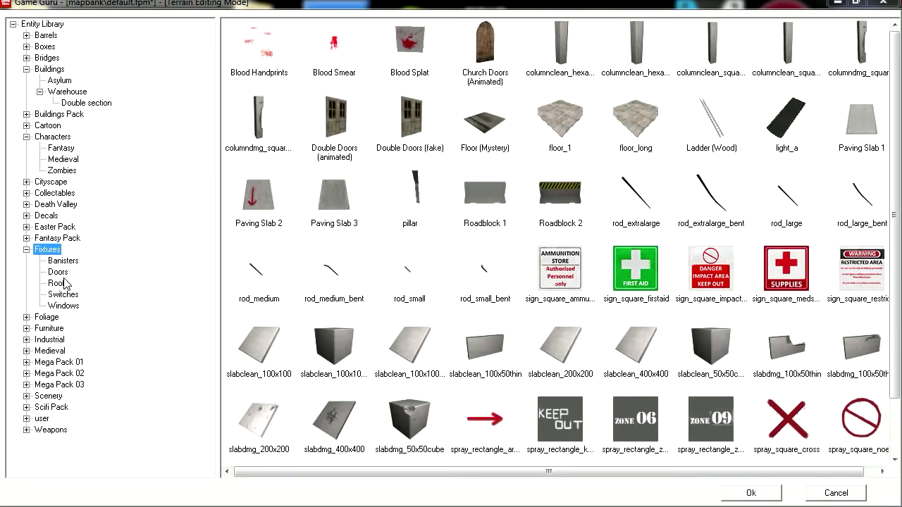
click(58, 272)
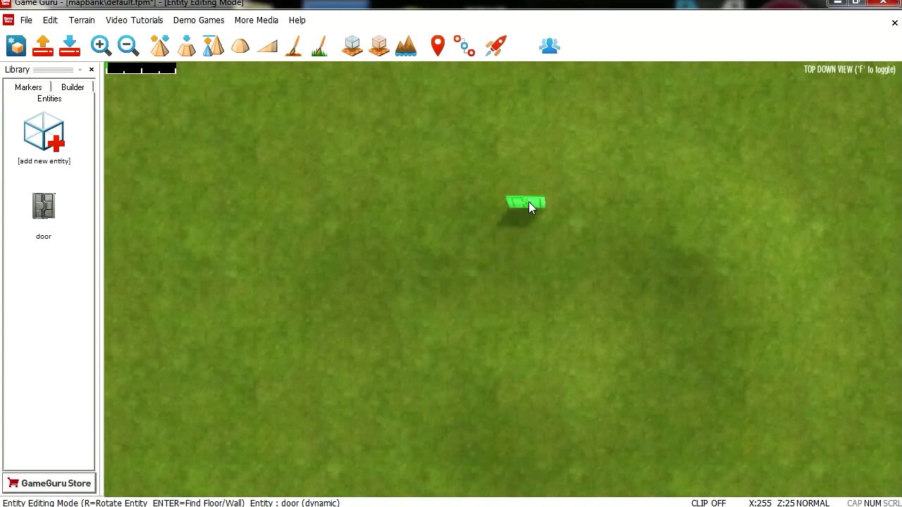
click(536, 169)
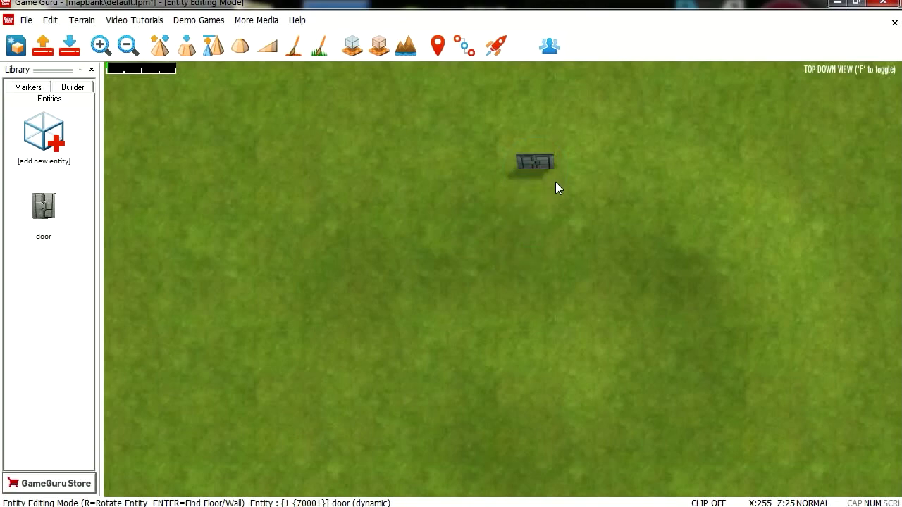
Step: Add a Control Door from the Doors library and place it on the terrain to the right of the first door
click(51, 141)
click(568, 50)
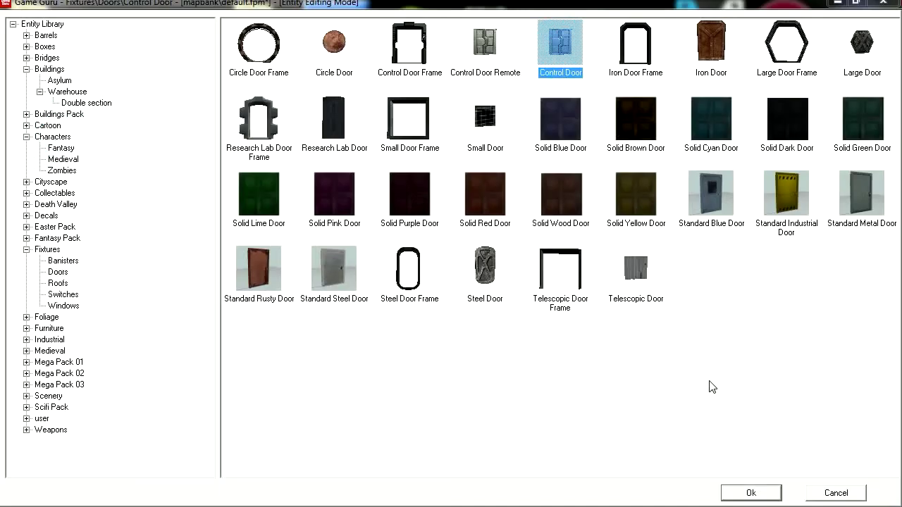
click(750, 493)
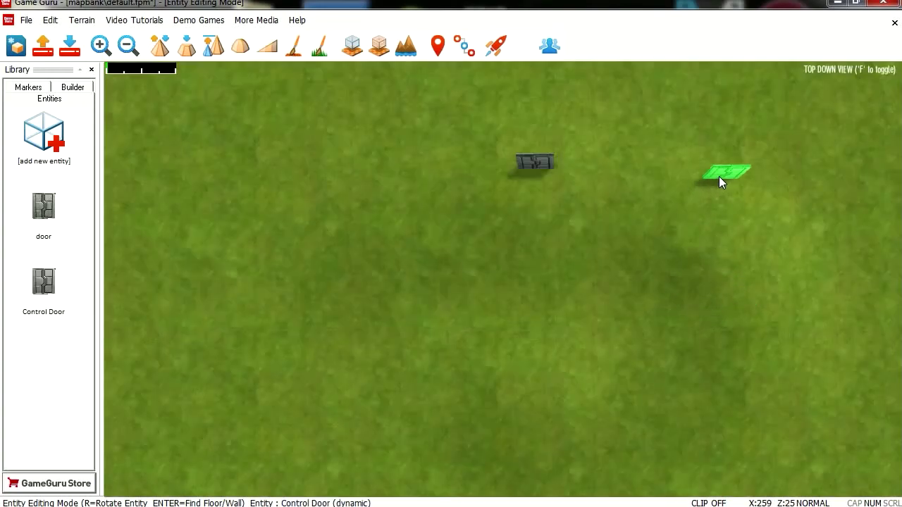
click(738, 184)
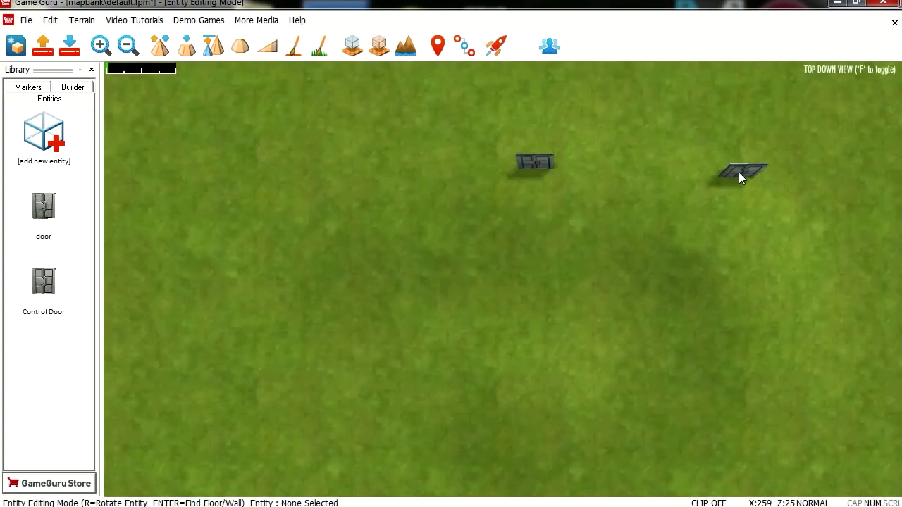
Step: Add a Switch Metal Button from the Fixtures Switches library and place it on the terrain below the doors
click(741, 175)
click(586, 291)
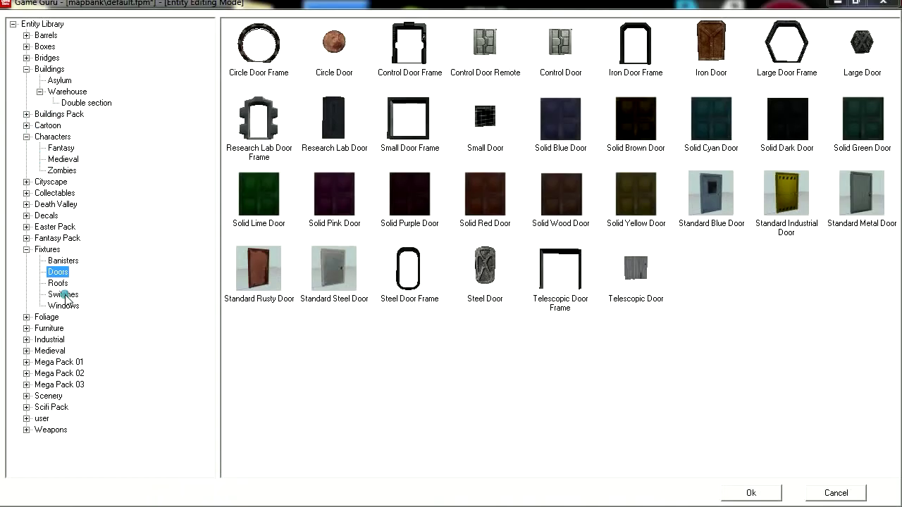
click(63, 294)
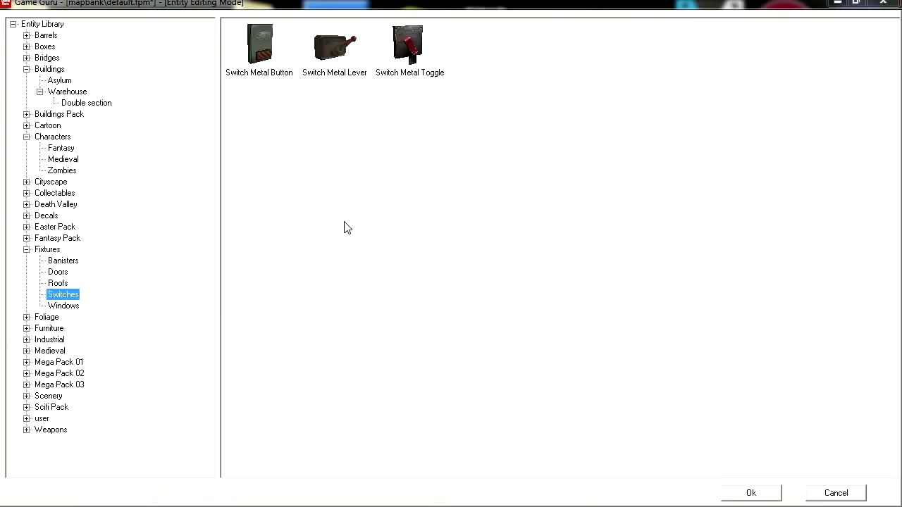
click(262, 51)
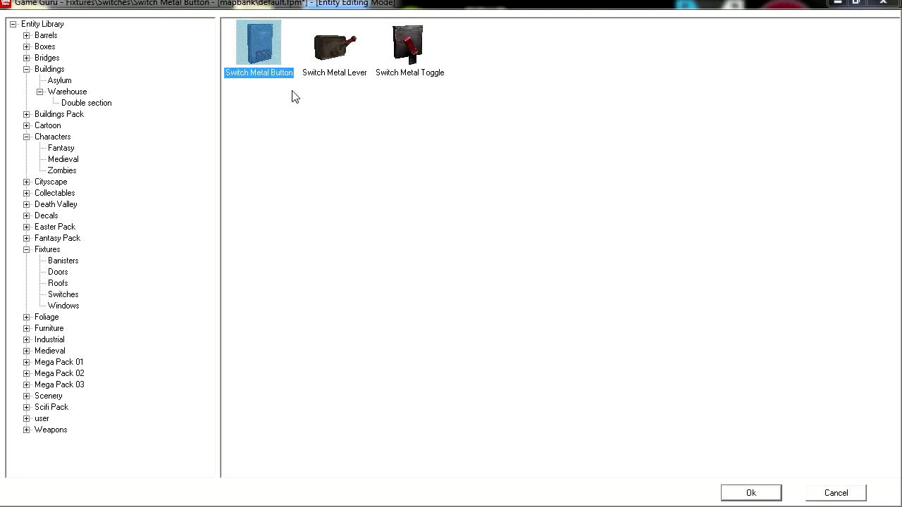
click(752, 493)
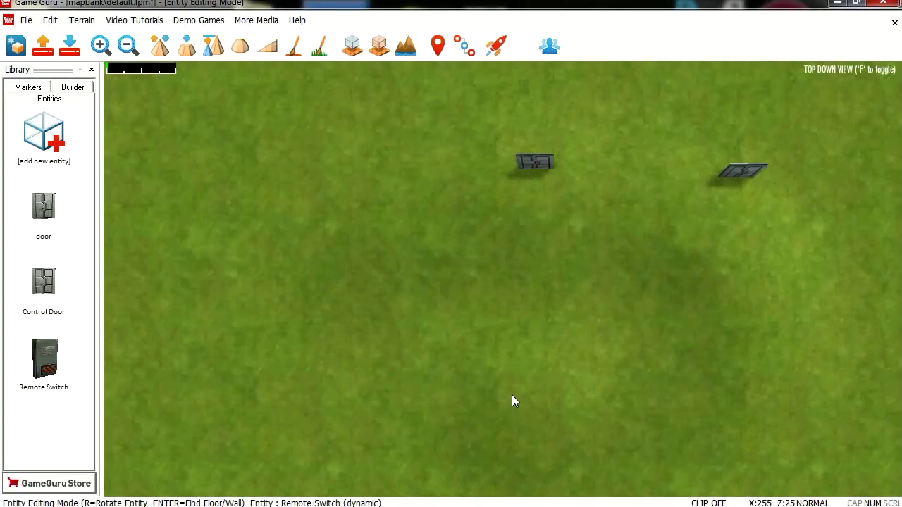
right_click(488, 409)
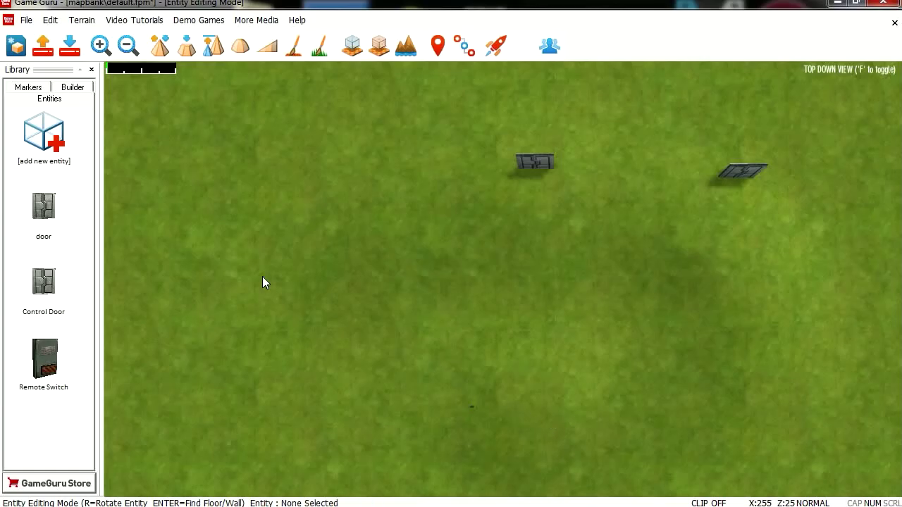
Step: Add the slabdmg_50x50cube entity from the Fixtures library and place it next to the remote switch
click(44, 134)
click(71, 262)
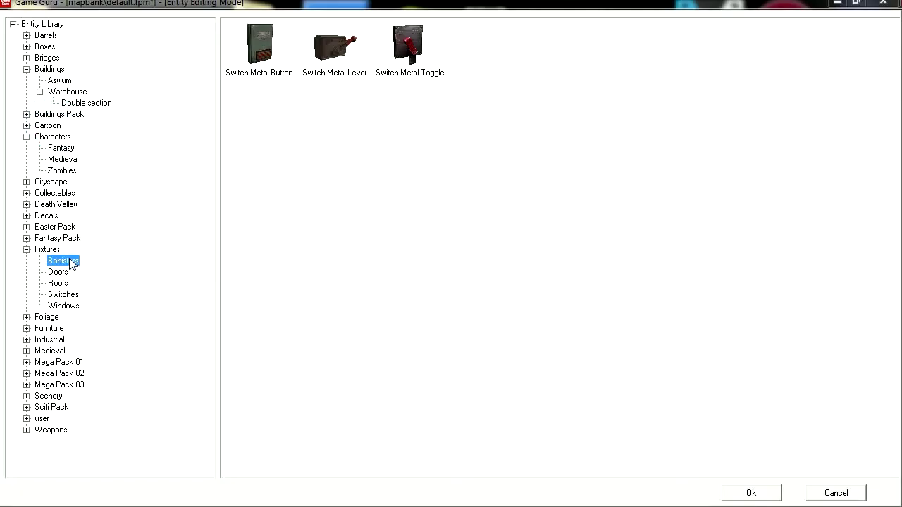
click(61, 273)
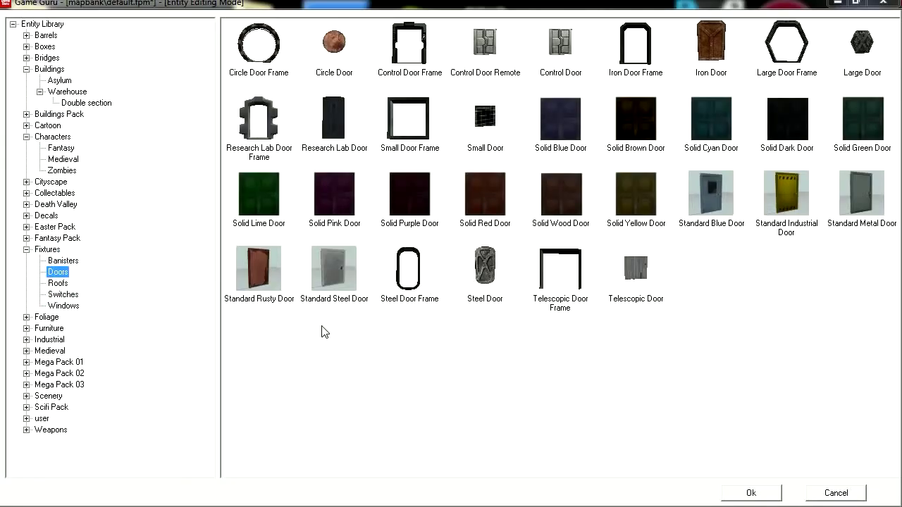
click(48, 250)
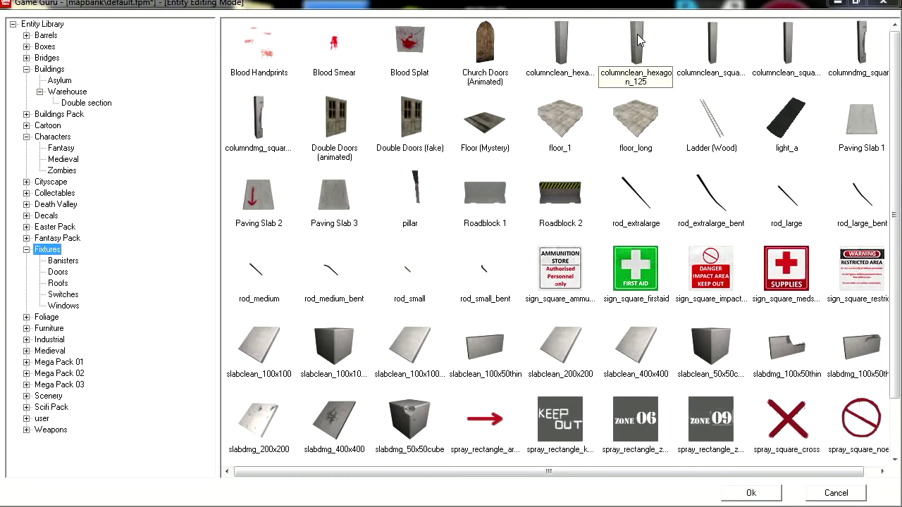
click(422, 419)
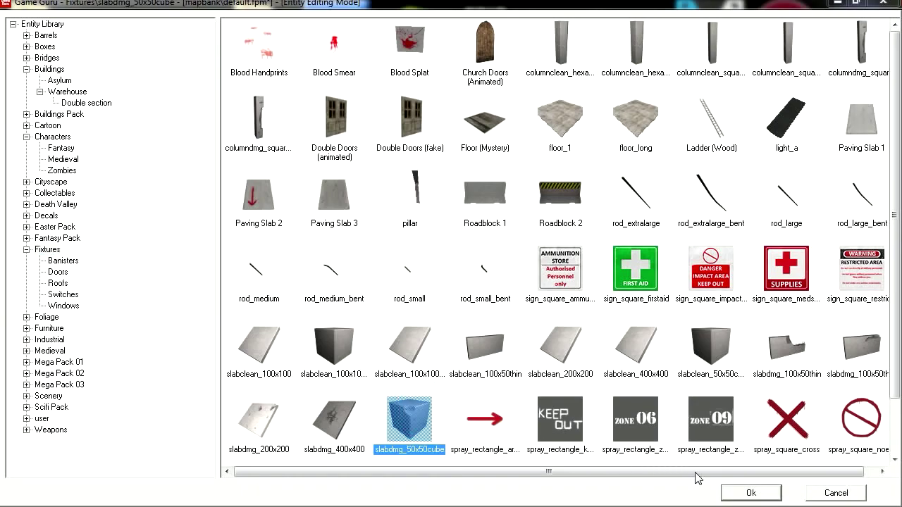
click(747, 494)
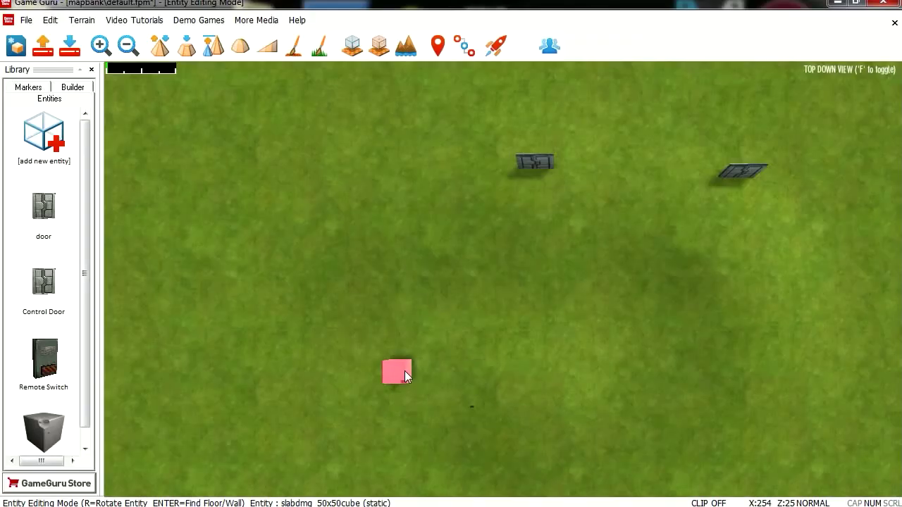
click(454, 390)
Step: Change to free flight view, raise the concrete cube off the ground and shift it slightly sideways
key(f)
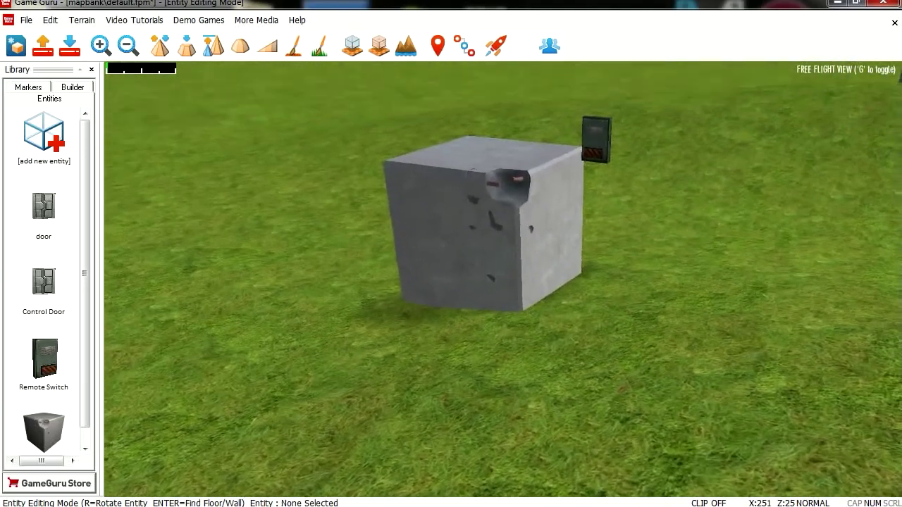
key(w)
key(d)
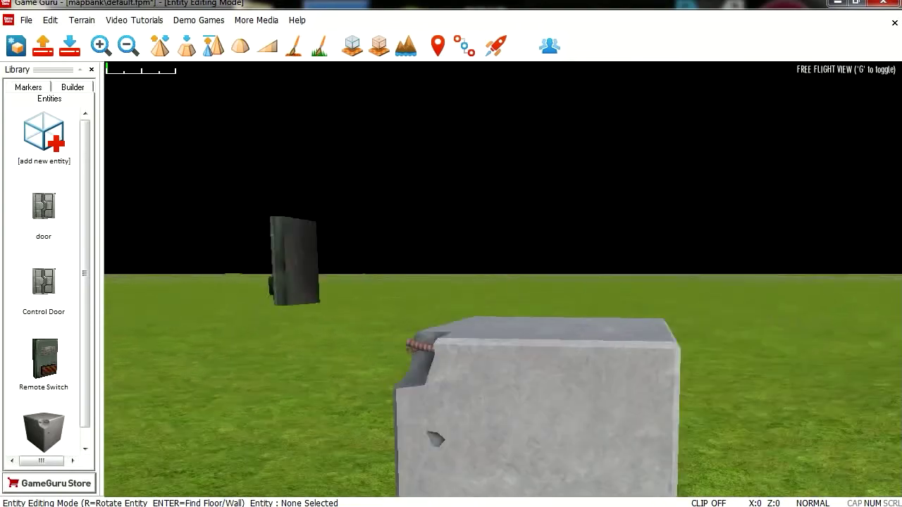
key(s)
key(a)
key(a)
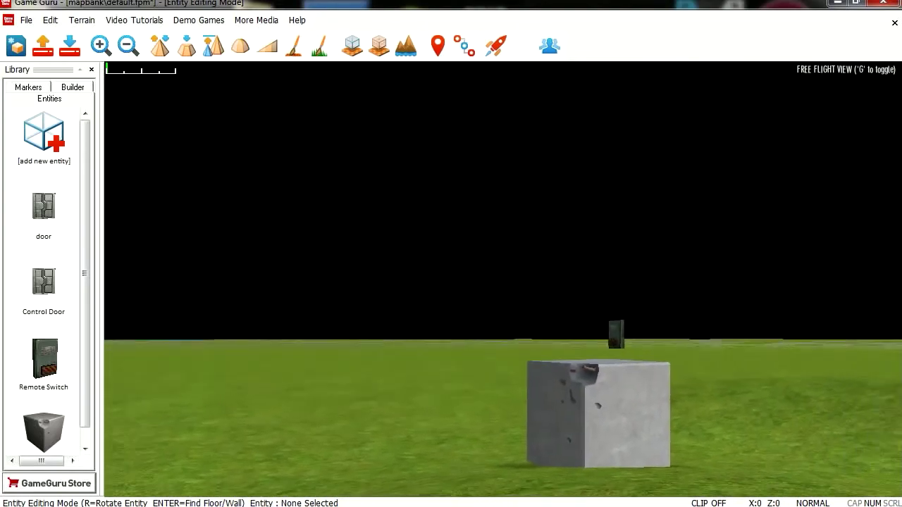
click(487, 423)
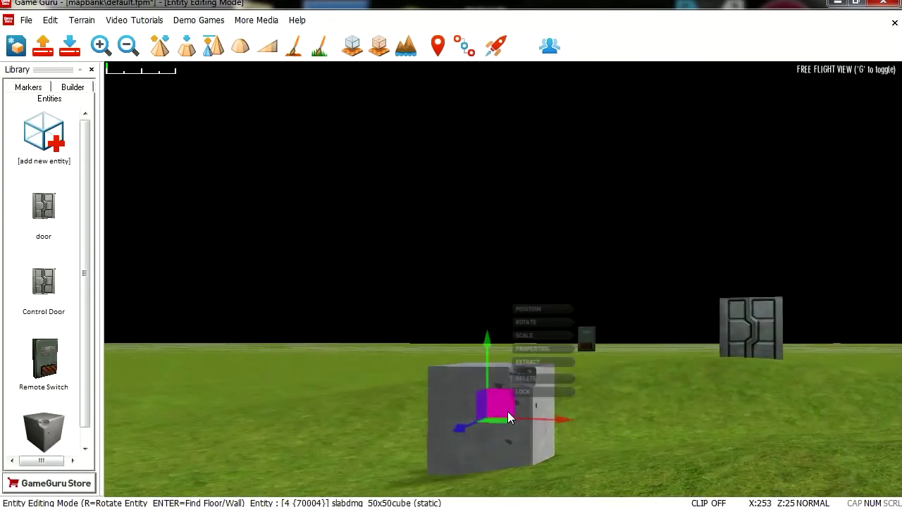
drag(489, 349, 486, 326)
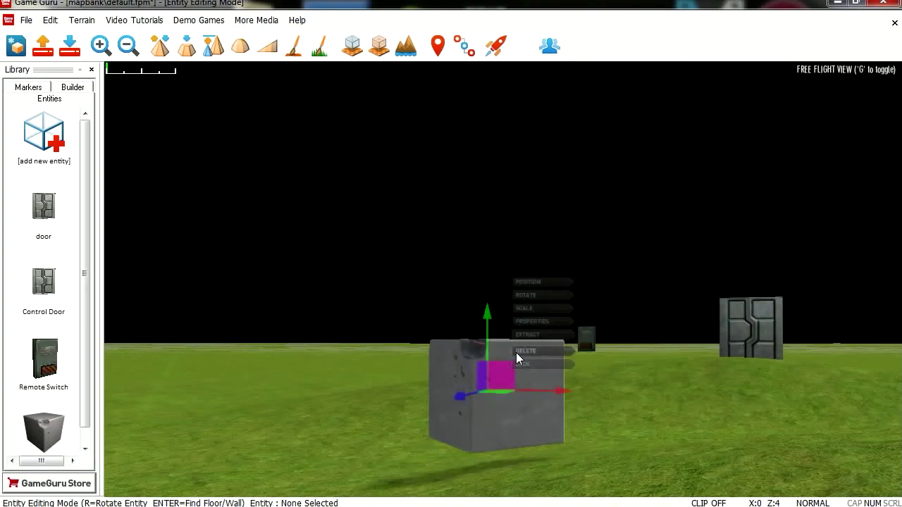
drag(497, 373, 472, 371)
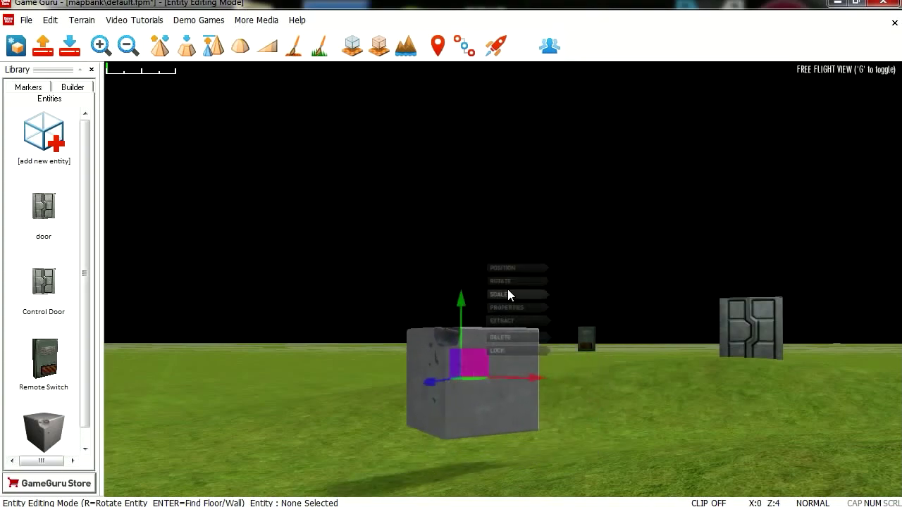
Step: Move both doors across the terrain, farther away from the concrete cube
key(w)
right_drag(509, 284, 578, 310)
key(s)
right_drag(712, 337, 669, 388)
key(s)
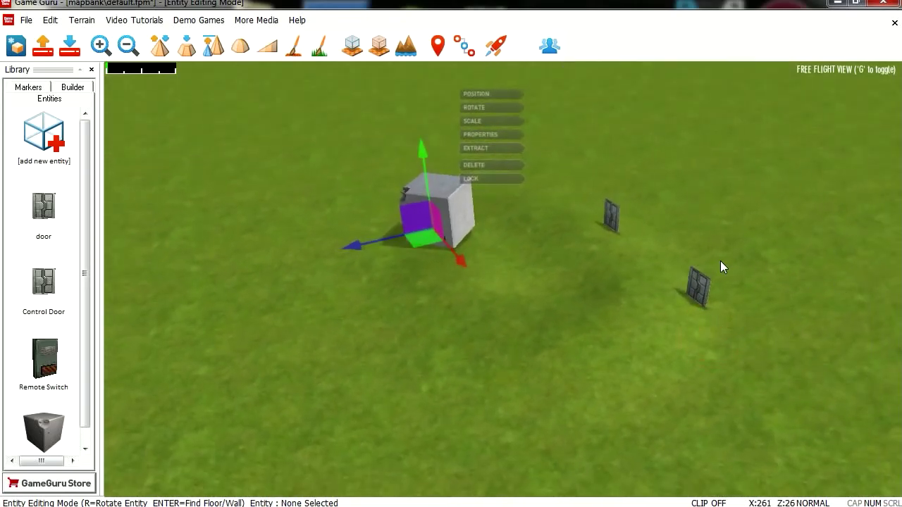
click(613, 220)
drag(552, 238, 794, 192)
click(699, 304)
drag(634, 309, 714, 296)
drag(635, 329, 837, 245)
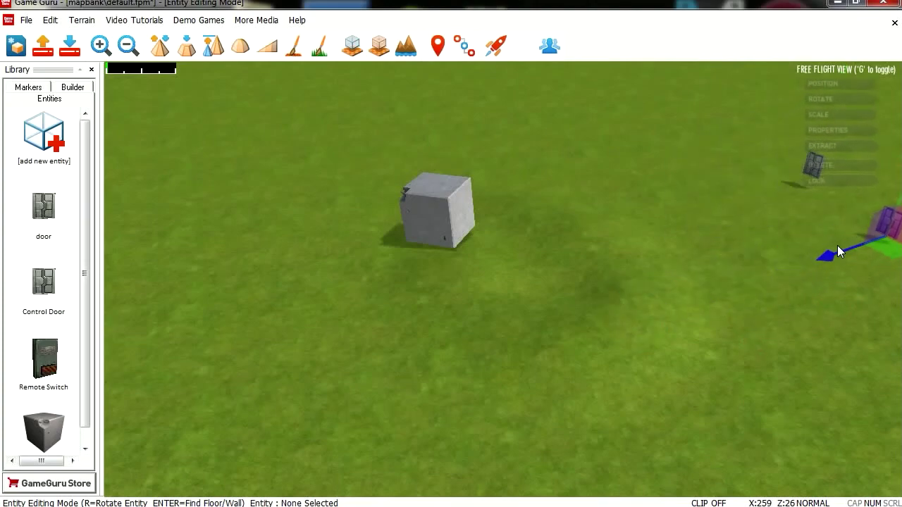
Step: Reposition the concrete cube across the terrain, closer to the two doors and up against the remote switch
click(455, 205)
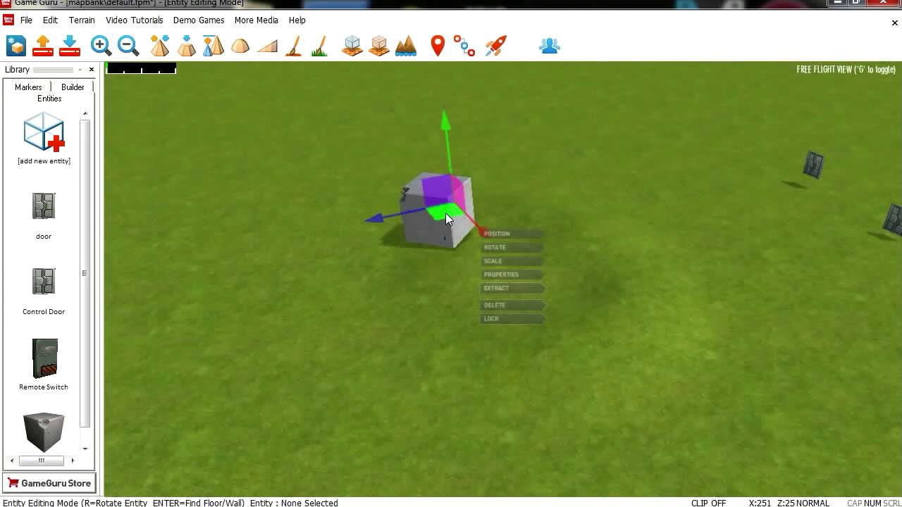
drag(445, 213, 336, 255)
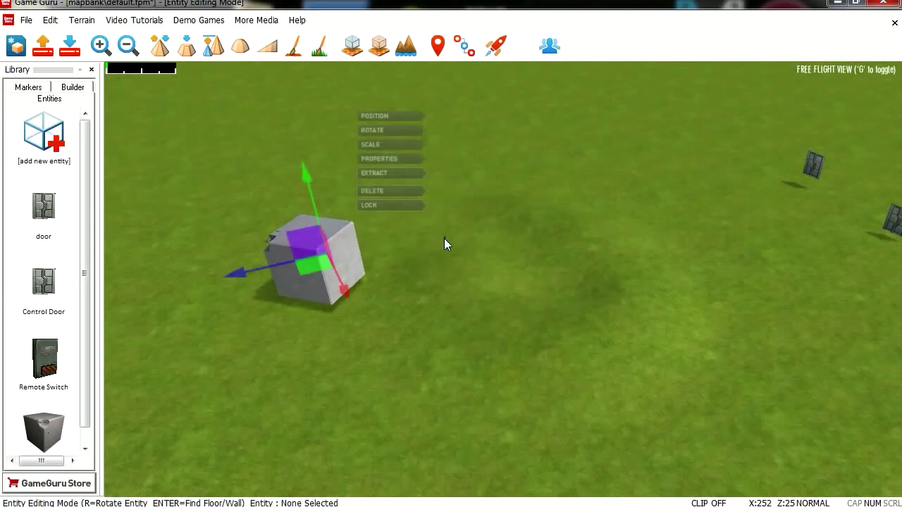
click(447, 245)
click(345, 264)
drag(343, 262, 596, 149)
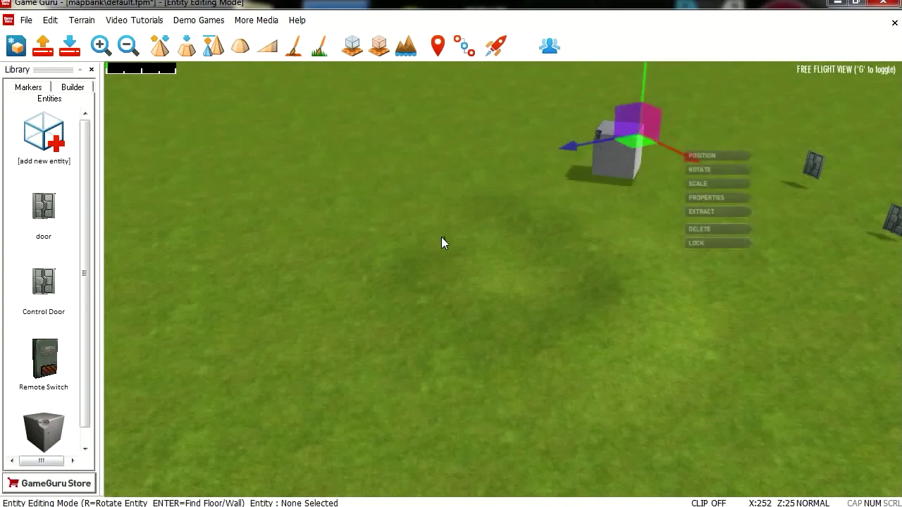
click(443, 242)
Step: Rotate the concrete cube behind the remote switch so that the switch sits outside its flat face
click(656, 158)
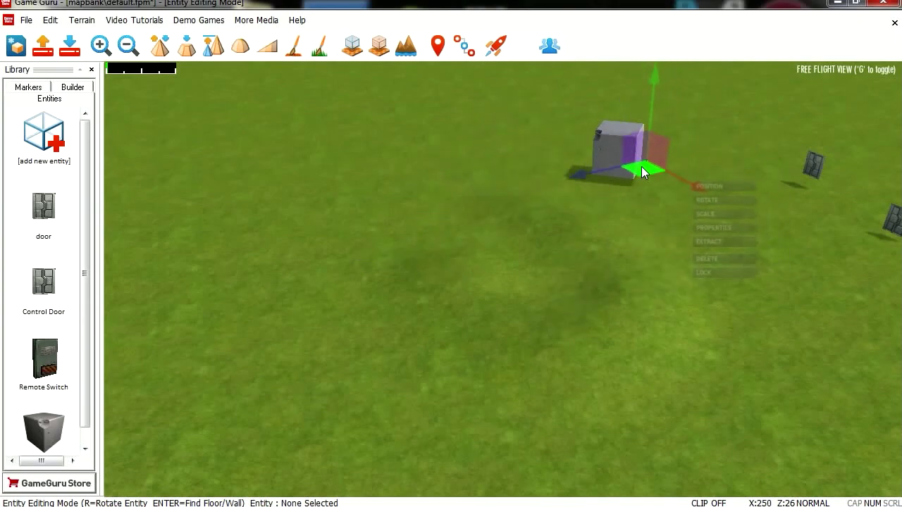
right_drag(642, 173, 663, 121)
key(w)
key(w)
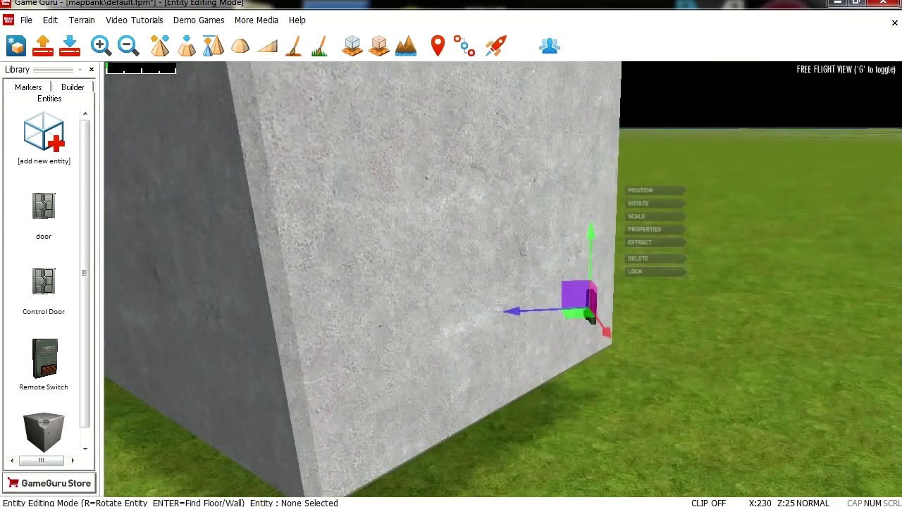
key(s)
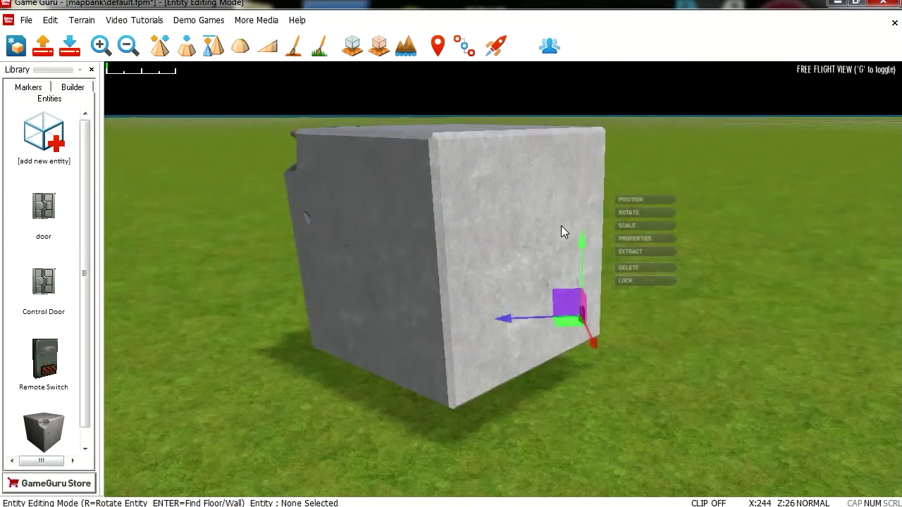
click(560, 226)
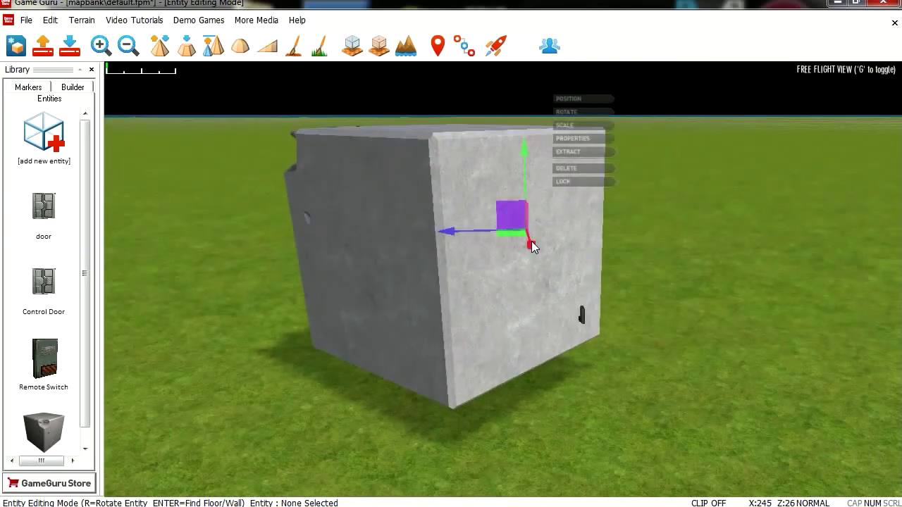
click(569, 112)
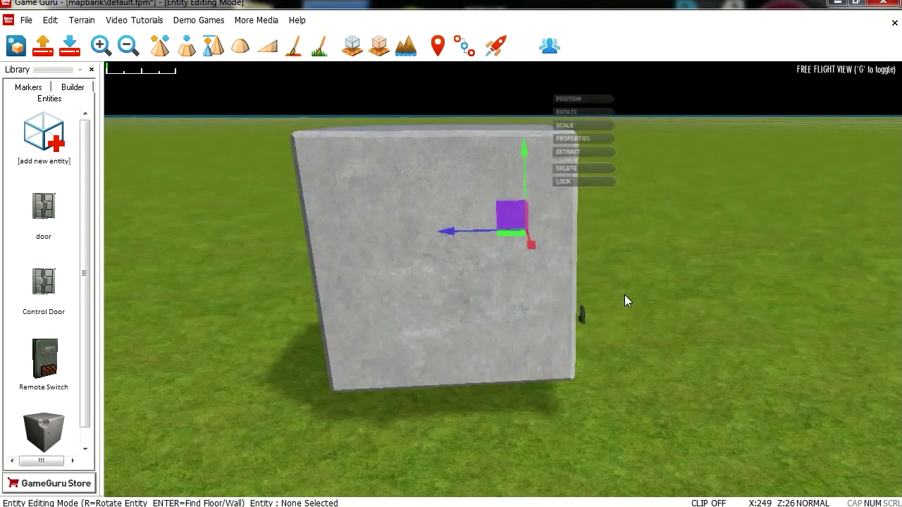
key(s)
right_drag(624, 295, 511, 282)
key(d)
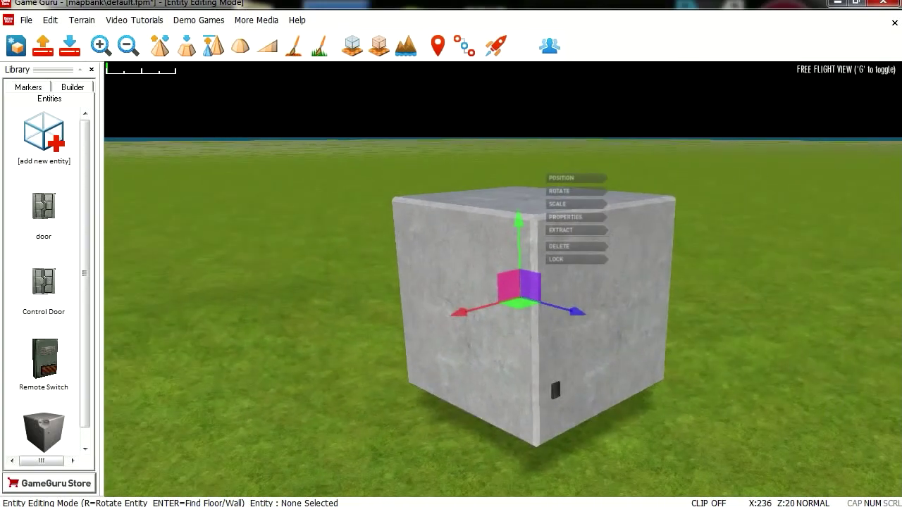
Step: Lower the nearer floating door toward the terrain surface
click(557, 390)
key(w)
right_drag(546, 371, 761, 335)
key(s)
key(w)
key(w)
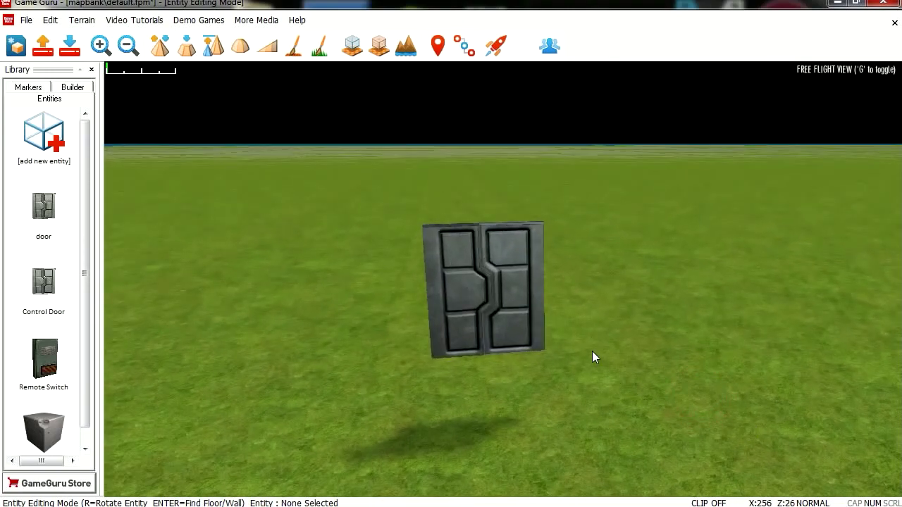
click(508, 321)
drag(490, 220, 492, 284)
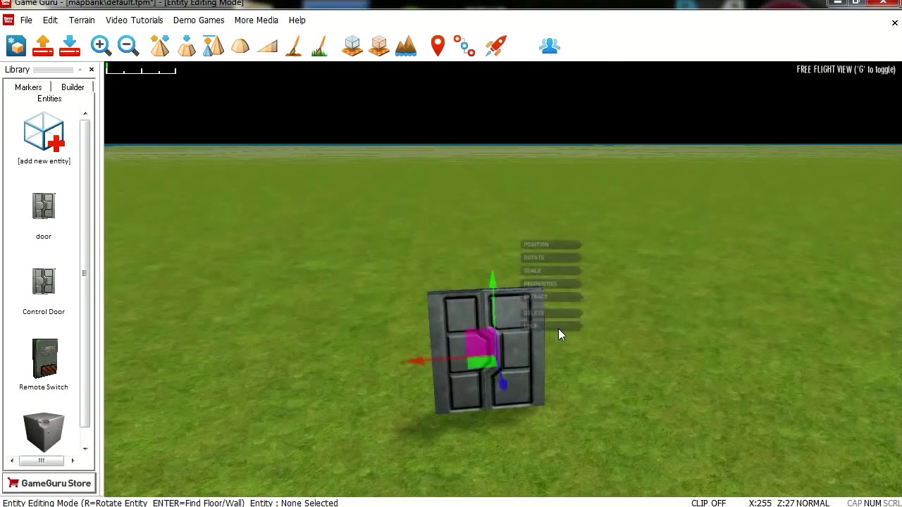
Step: Lower the second floating door beside the first one toward the terrain surface
key(s)
right_drag(716, 337, 832, 348)
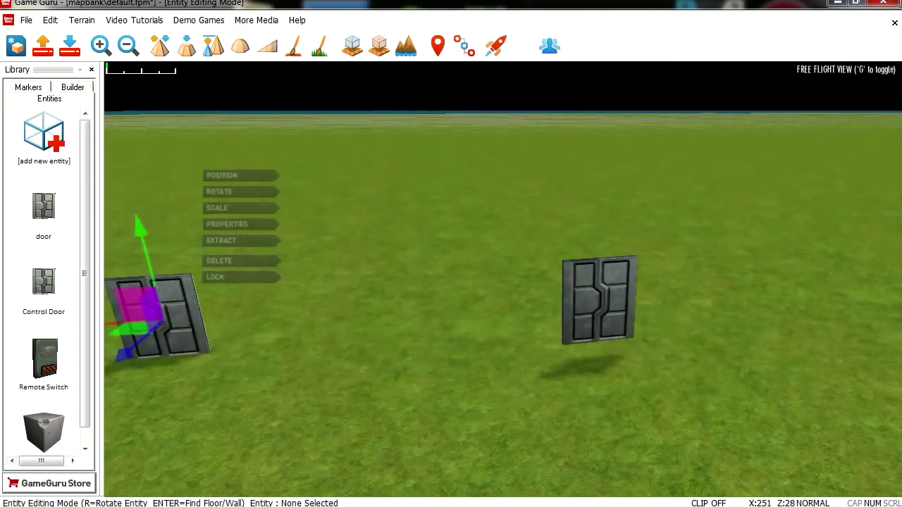
click(617, 305)
drag(623, 230, 614, 252)
Step: Lower the concrete cube carrying the remote switch down onto the terrain
right_drag(614, 253, 399, 234)
key(w)
key(w)
key(s)
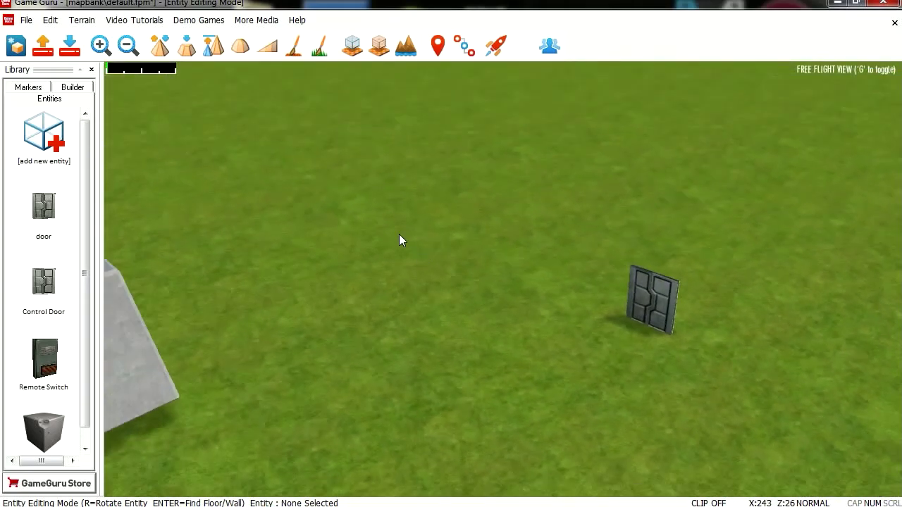
key(w)
right_drag(440, 296, 332, 330)
key(d)
key(w)
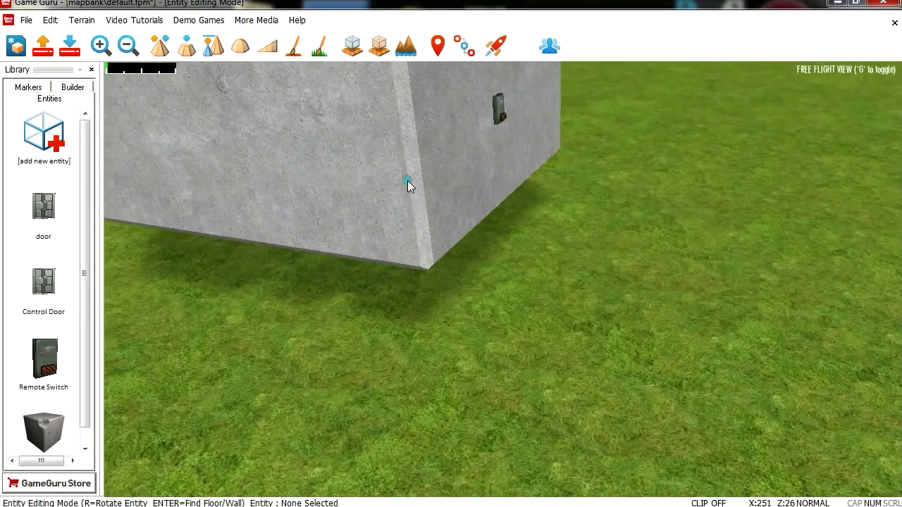
click(408, 181)
key(s)
drag(431, 141, 447, 190)
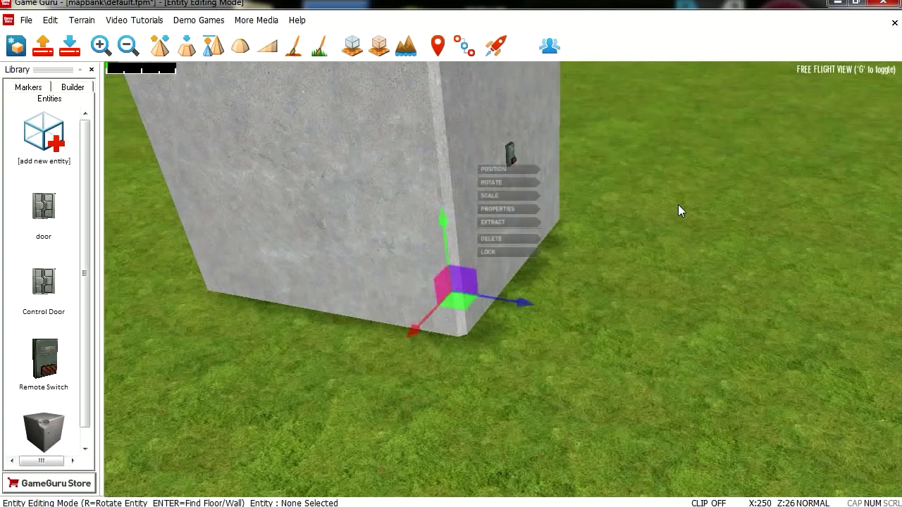
scroll(680, 208, down, 5)
click(743, 195)
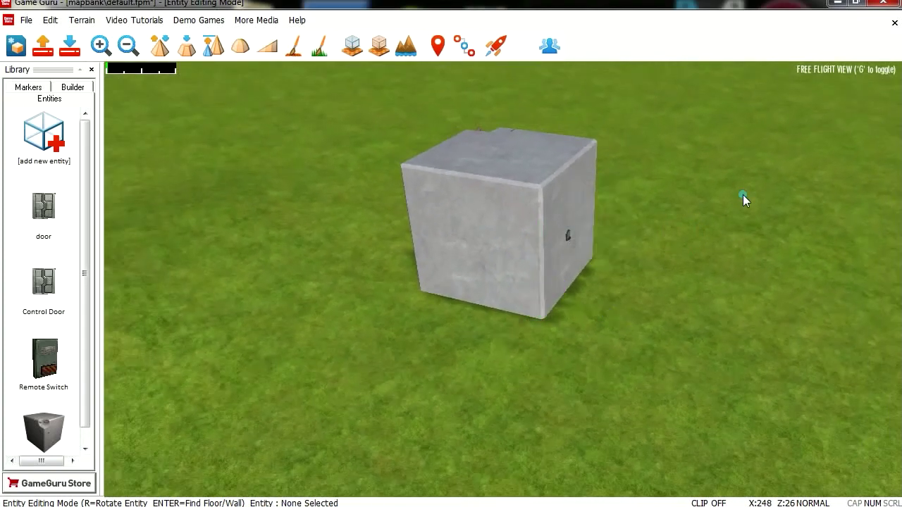
Step: Test-play the level and walk up to the first door to check whether it opens
key(d)
right_drag(735, 232, 521, 218)
key(w)
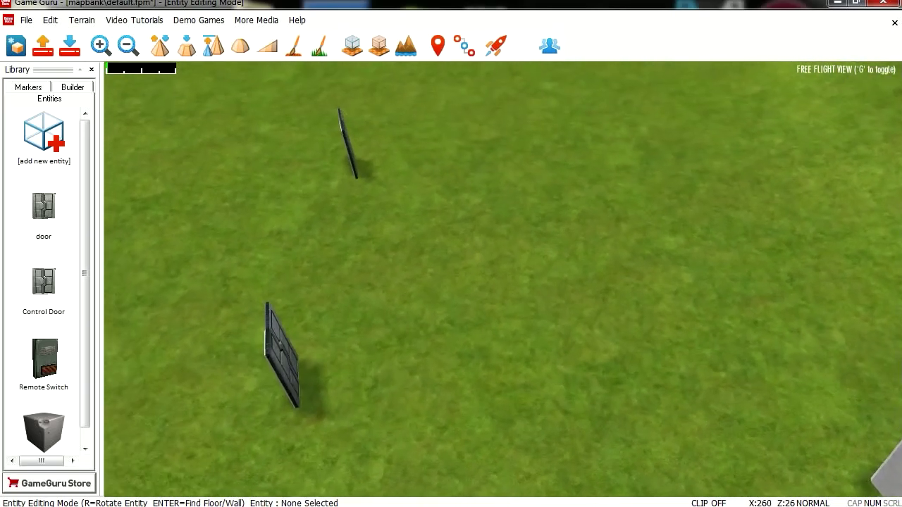
key(w)
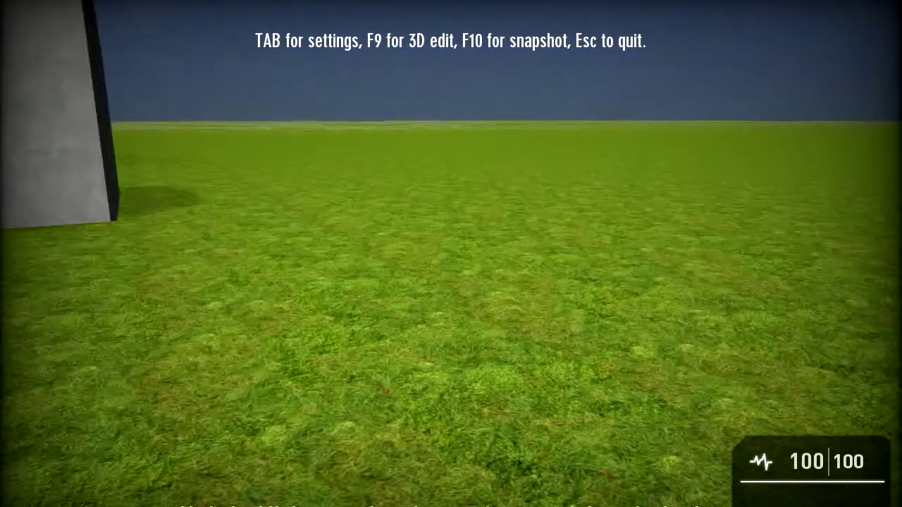
key(w)
key(w)
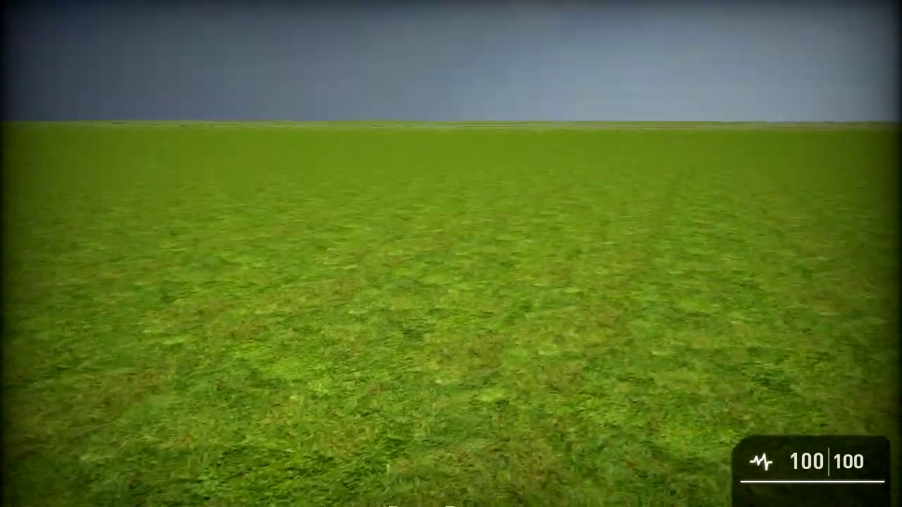
key(w)
key(w)
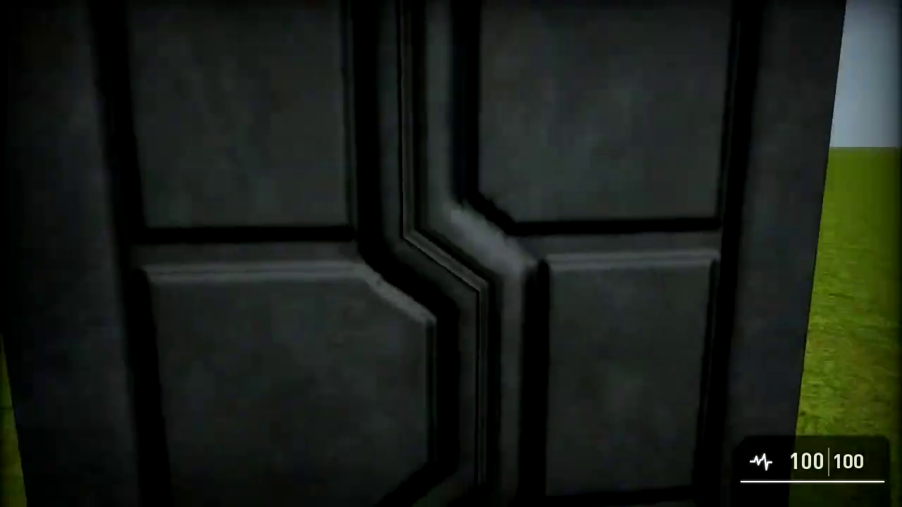
Step: Walk to the other door, pass back and forth through it to check its opening, and end the test game
key(w)
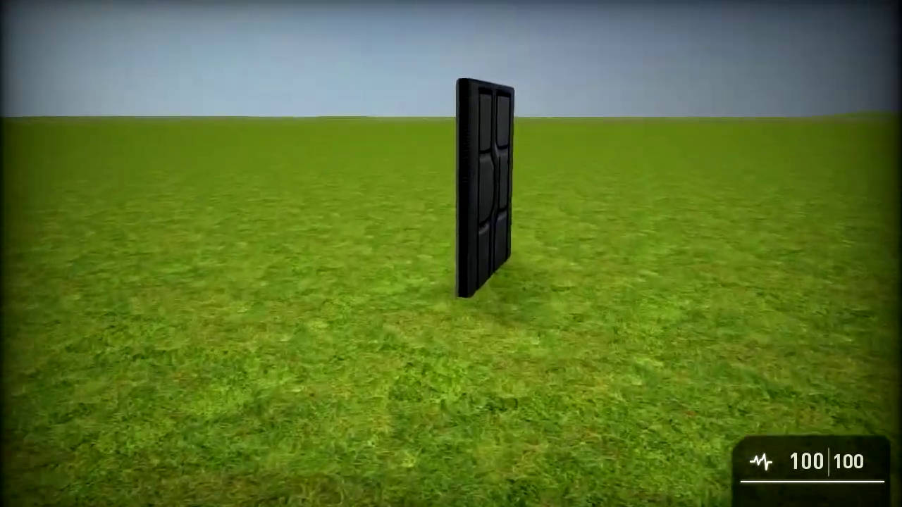
key(w)
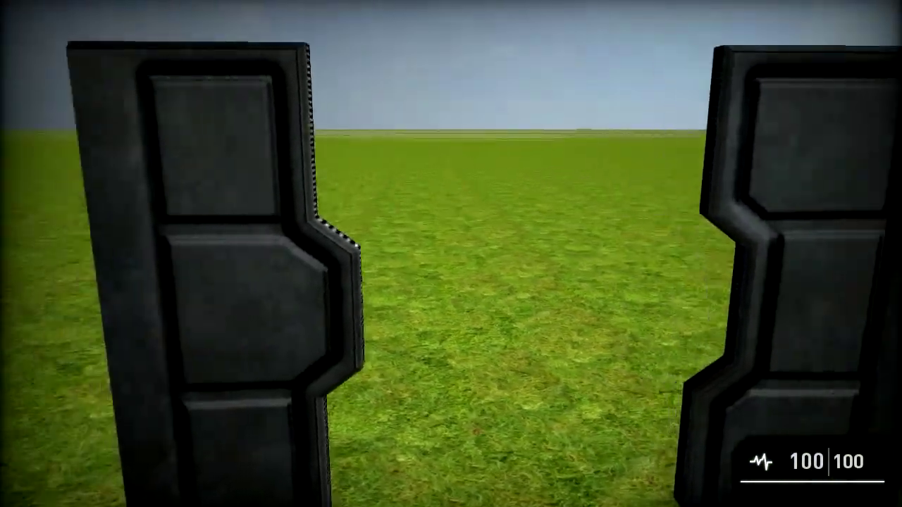
key(w)
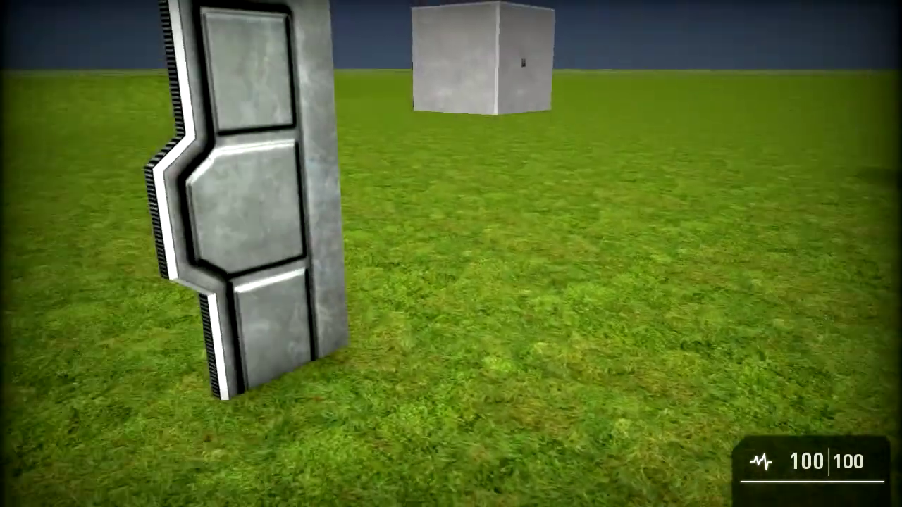
key(s)
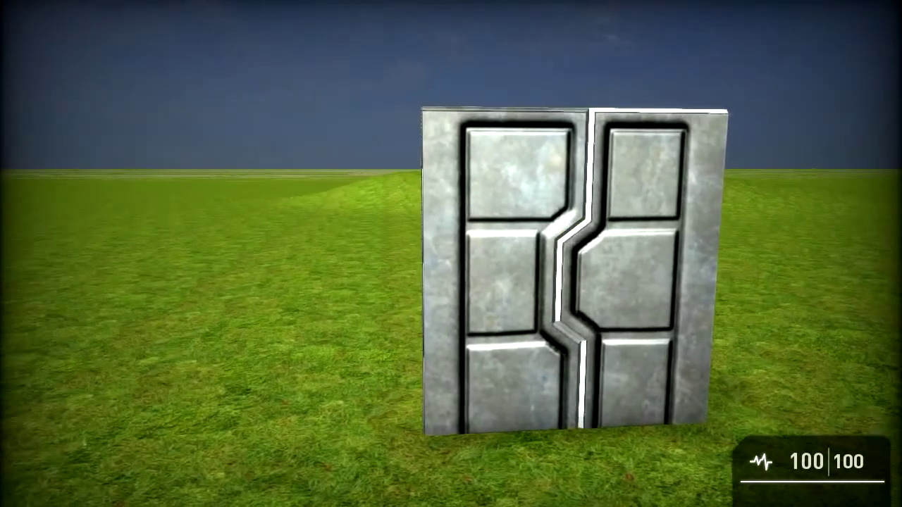
key(w)
key(s)
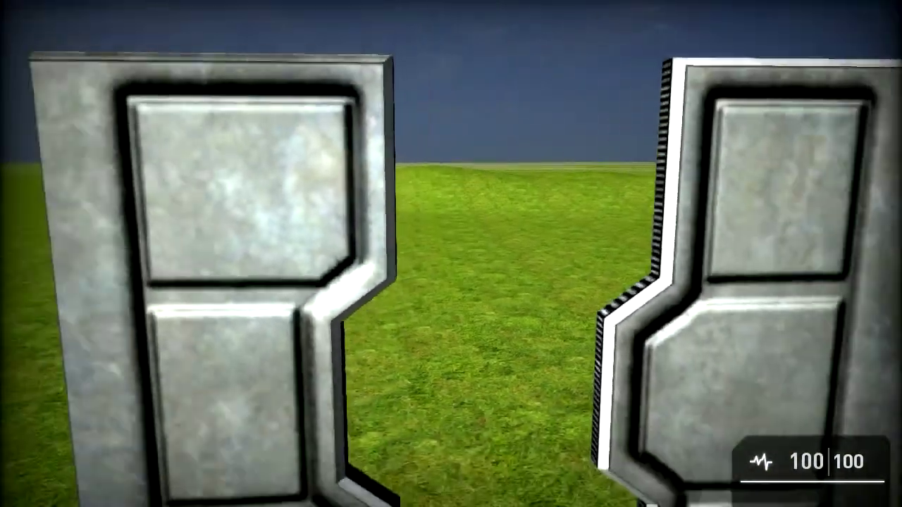
key(s)
key(w)
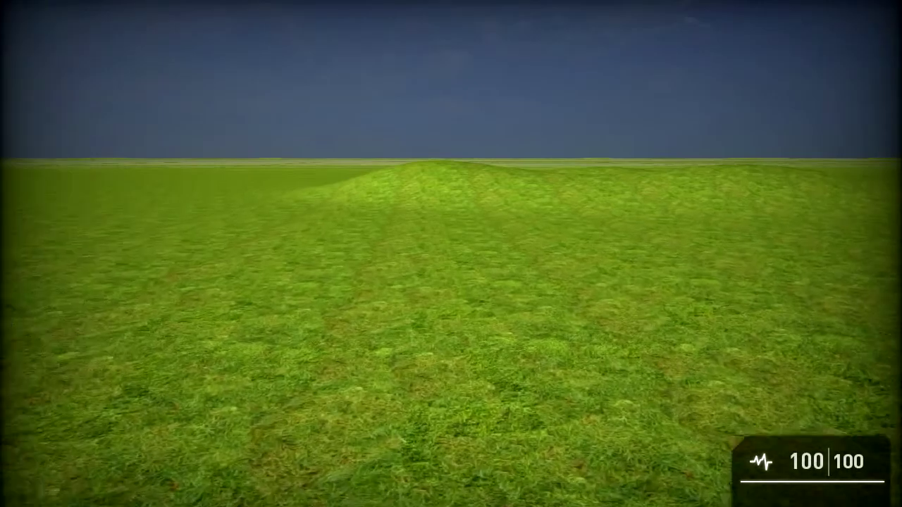
key(w)
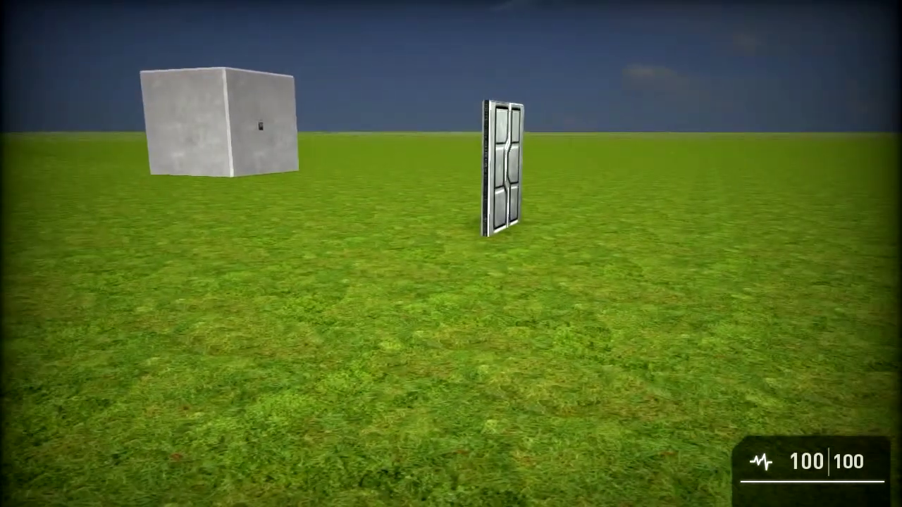
key(Escape)
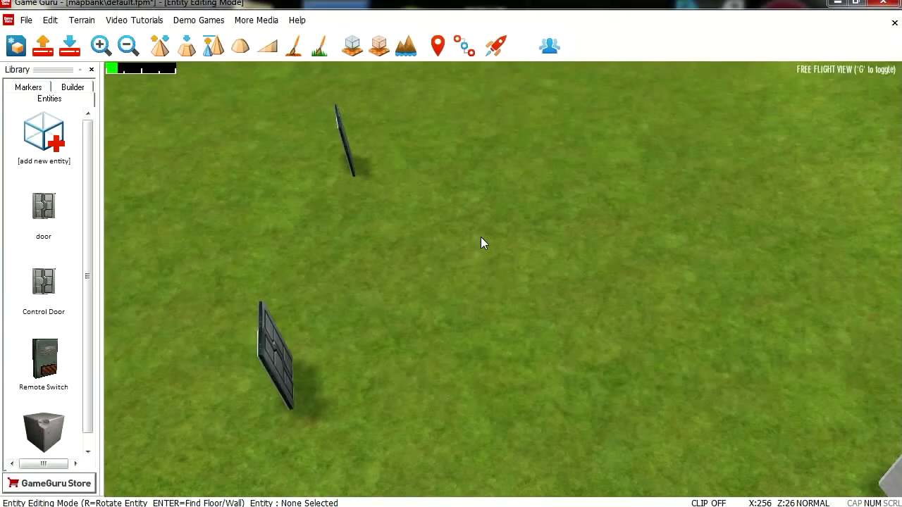
Step: Lower the remote switch along the face of the concrete cube
right_drag(481, 237, 599, 282)
key(s)
key(w)
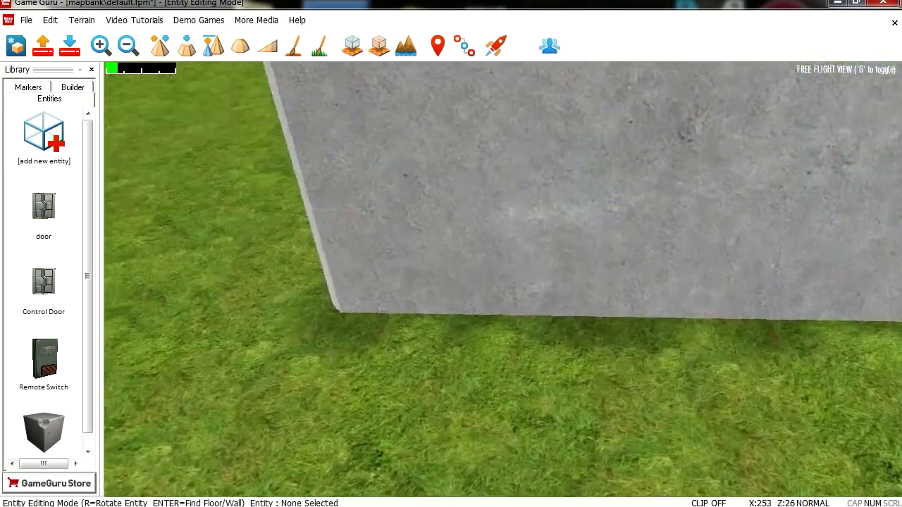
right_drag(511, 268, 505, 225)
right_click(607, 185)
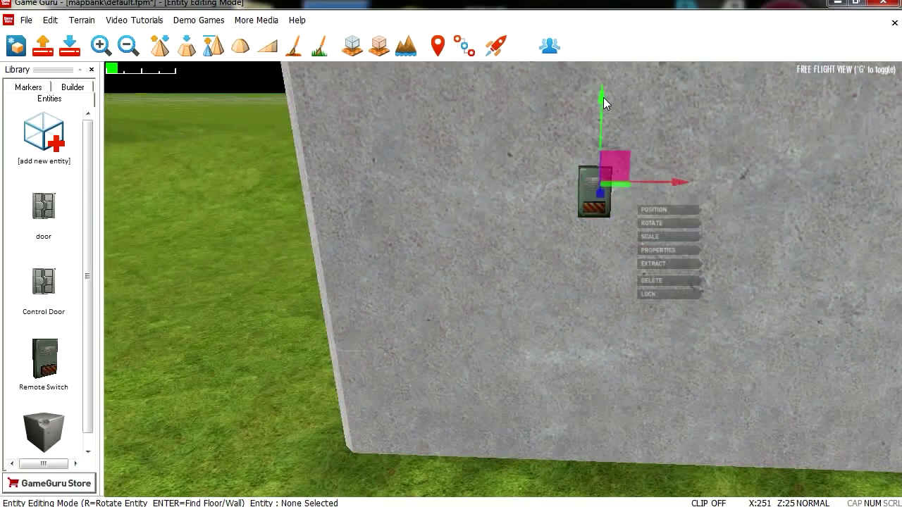
drag(603, 99, 603, 206)
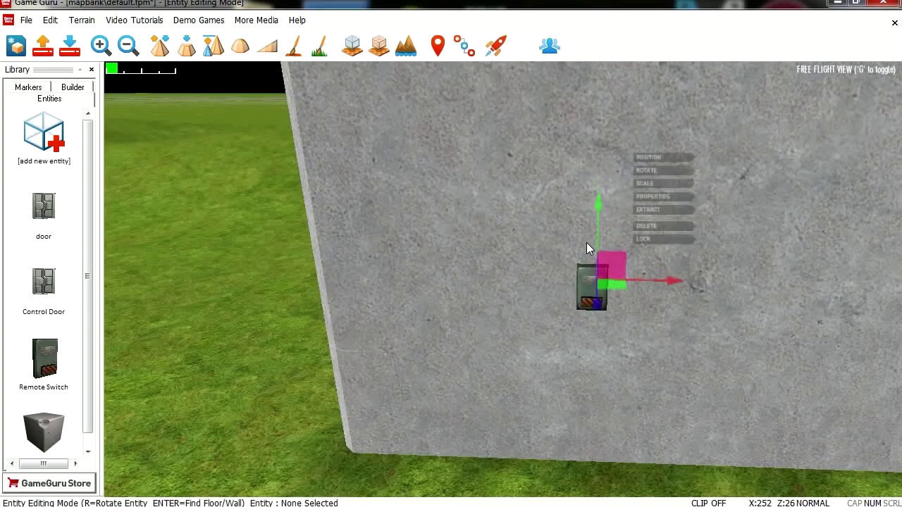
drag(600, 206, 596, 239)
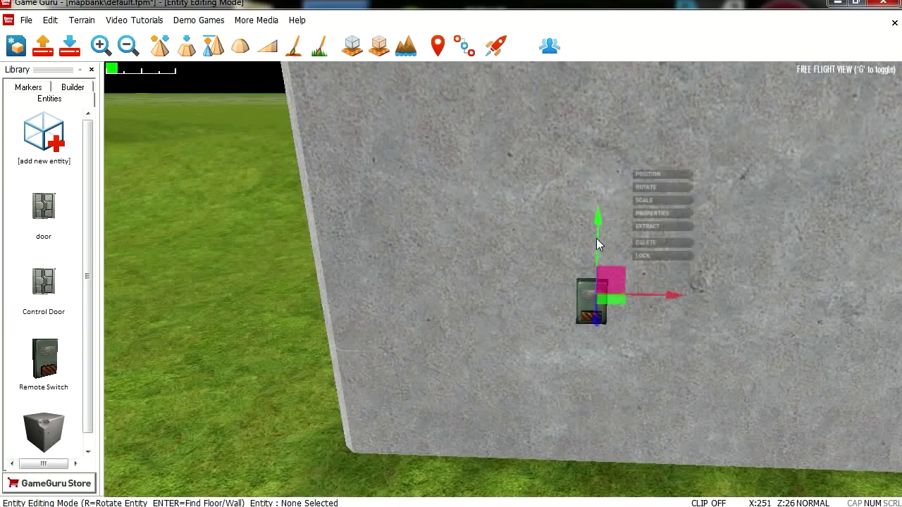
Step: Rename the remote switch entity on the cube to hh and apply the change
click(659, 215)
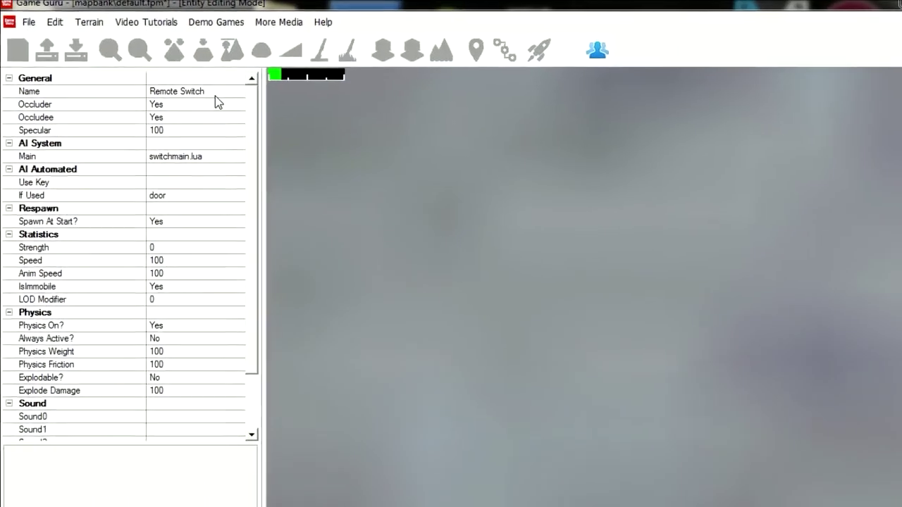
click(134, 85)
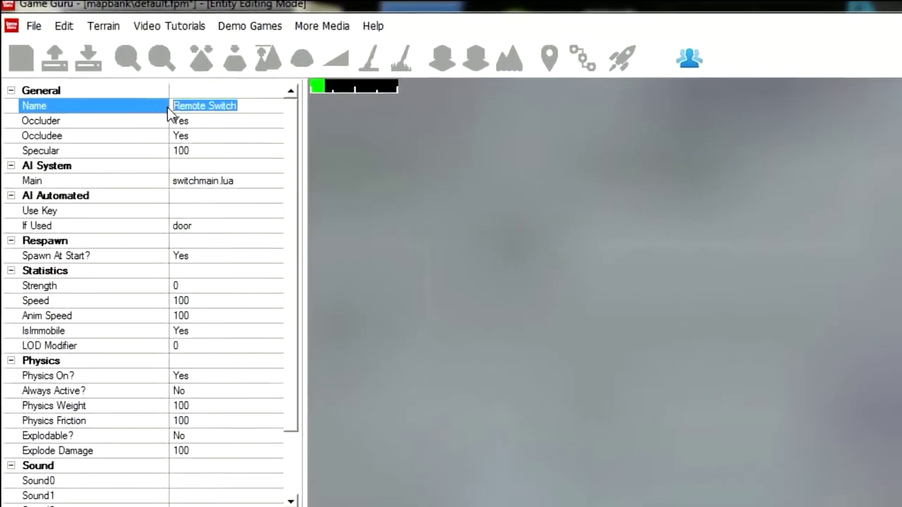
text(hh)
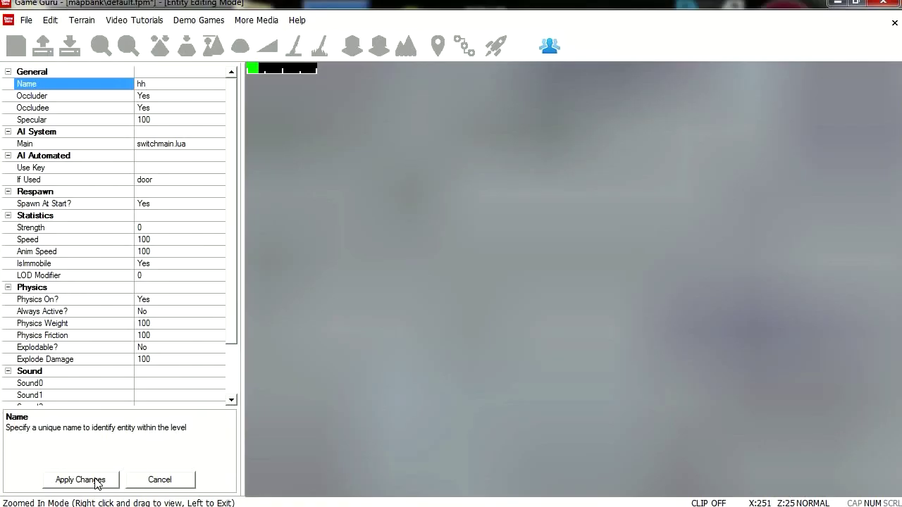
click(80, 480)
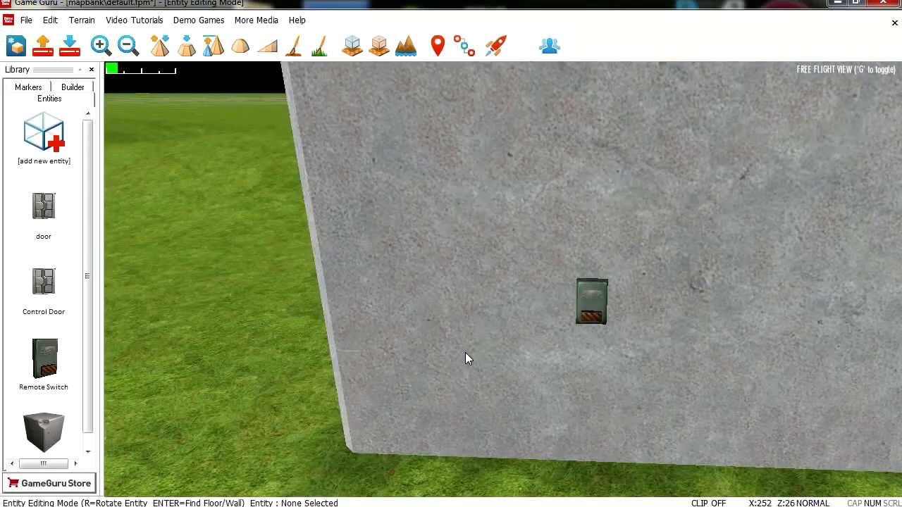
Step: Set the Use Key property of the door that runs doorremote.lua to hh and apply the change
right_drag(465, 353, 694, 310)
key(w)
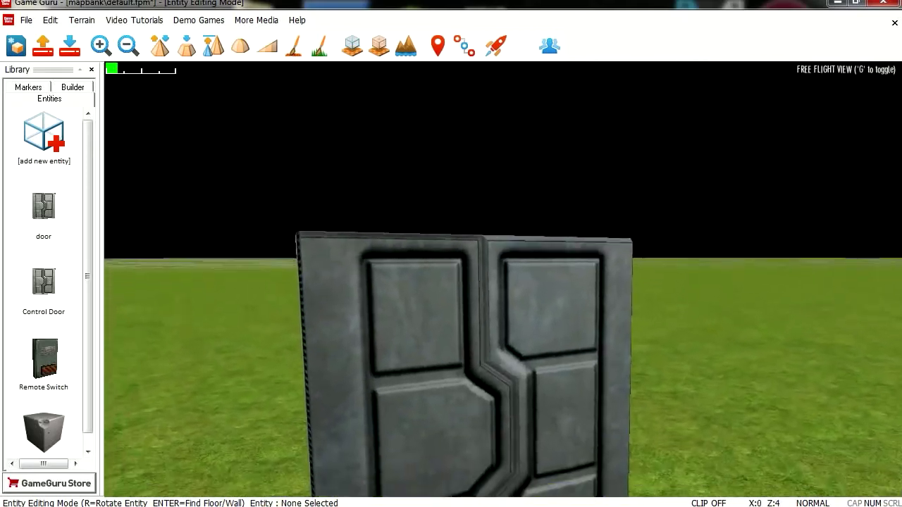
click(527, 310)
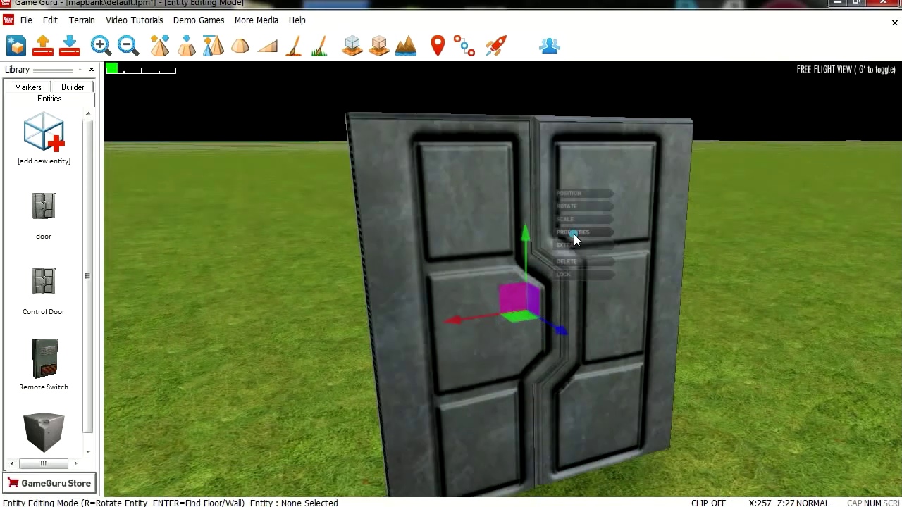
click(573, 234)
click(113, 168)
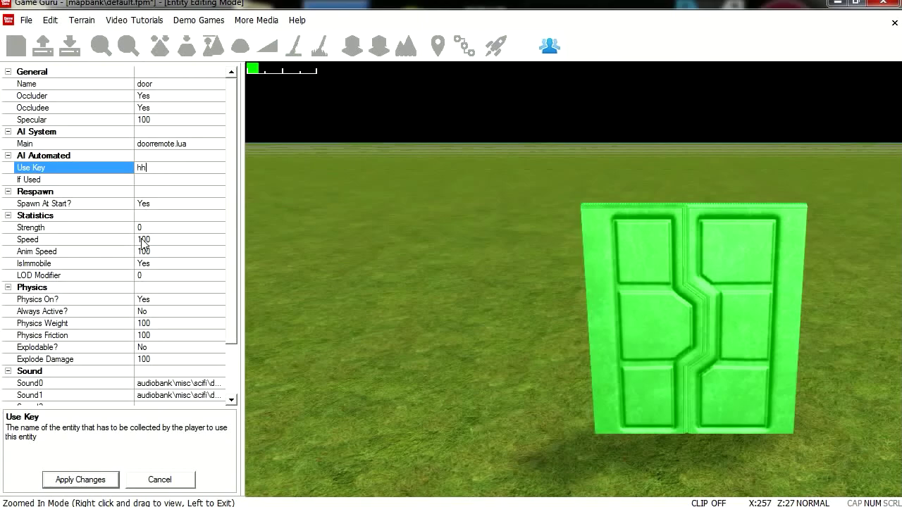
click(331, 419)
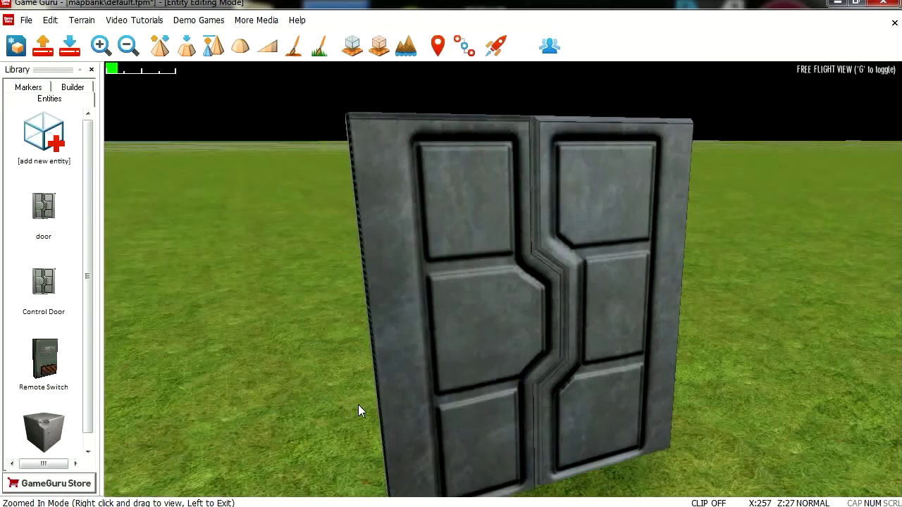
Step: Run the test game, use the remote switch on the concrete cube, and walk through the remotely operated door
right_drag(669, 271, 613, 154)
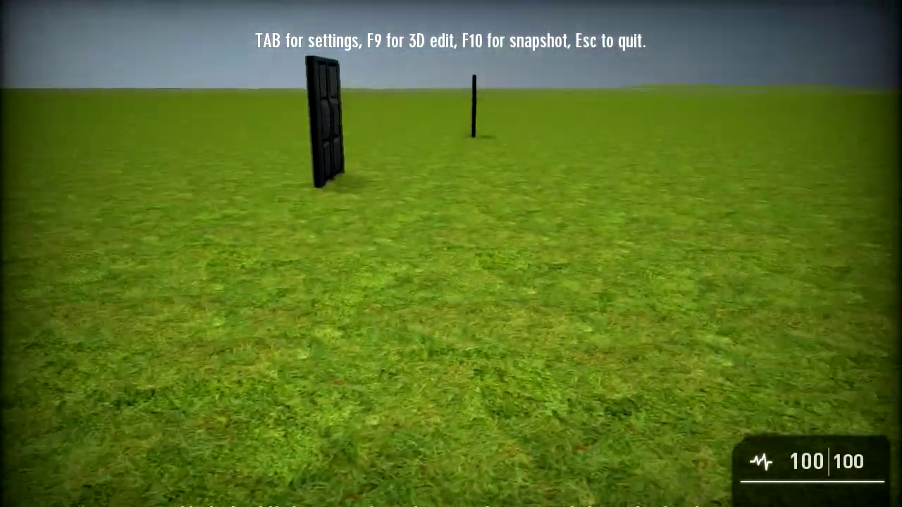
key(w)
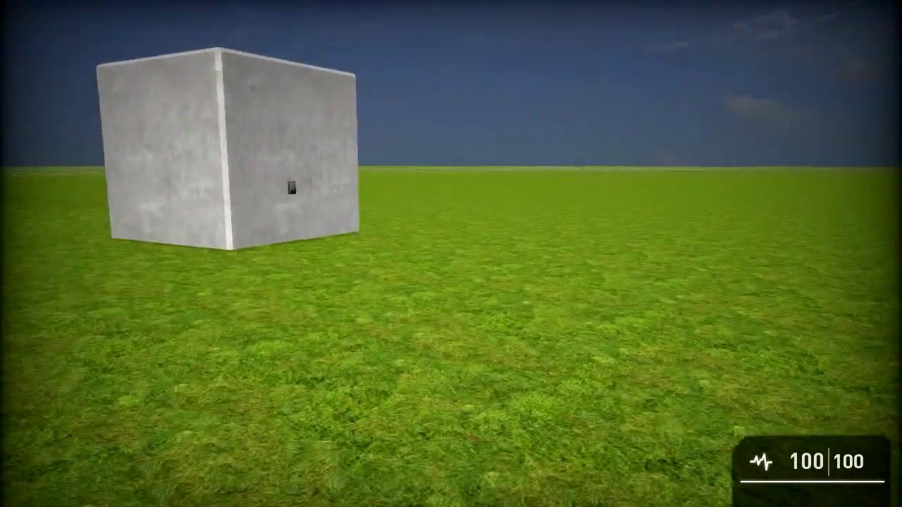
key(w)
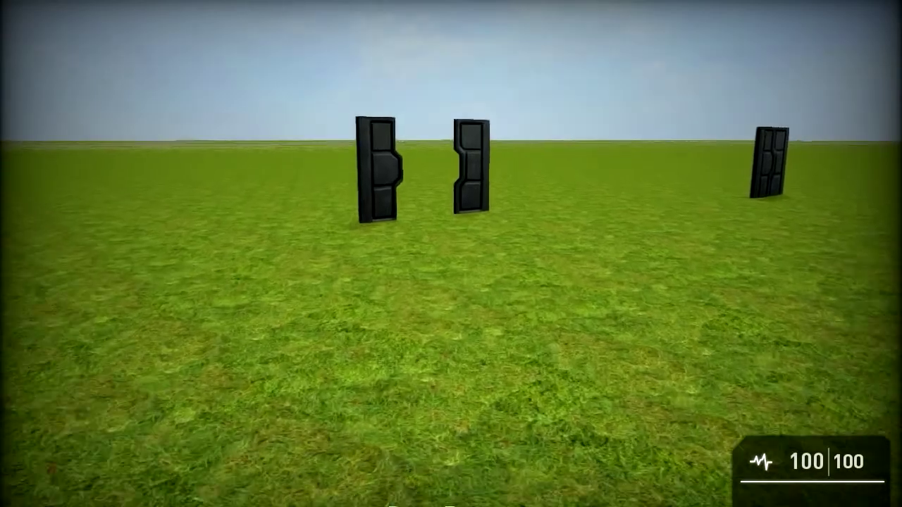
key(w)
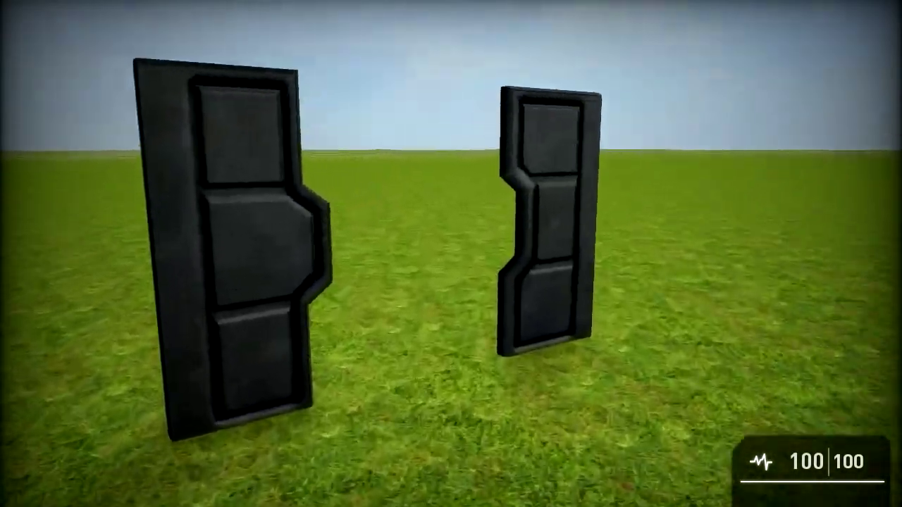
key(w)
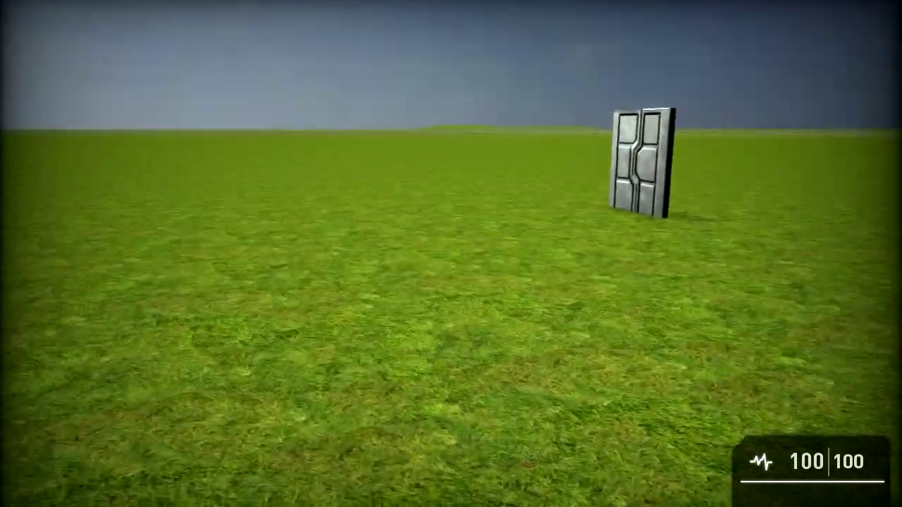
Step: Walk up to the automatic door and pass through it to check its opening
key(w)
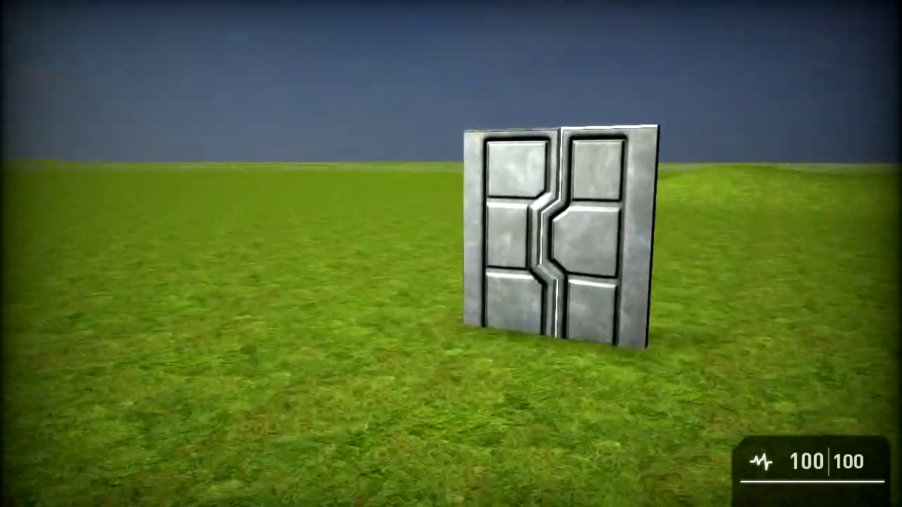
key(w)
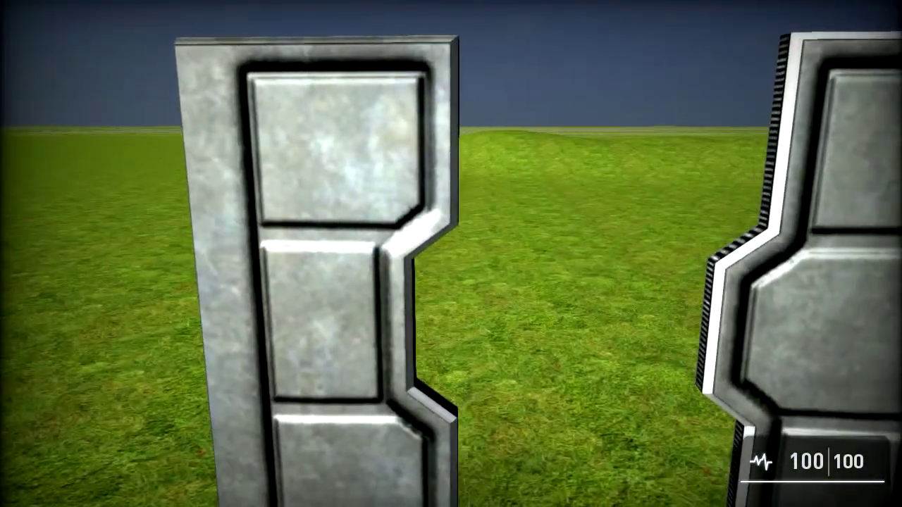
key(w)
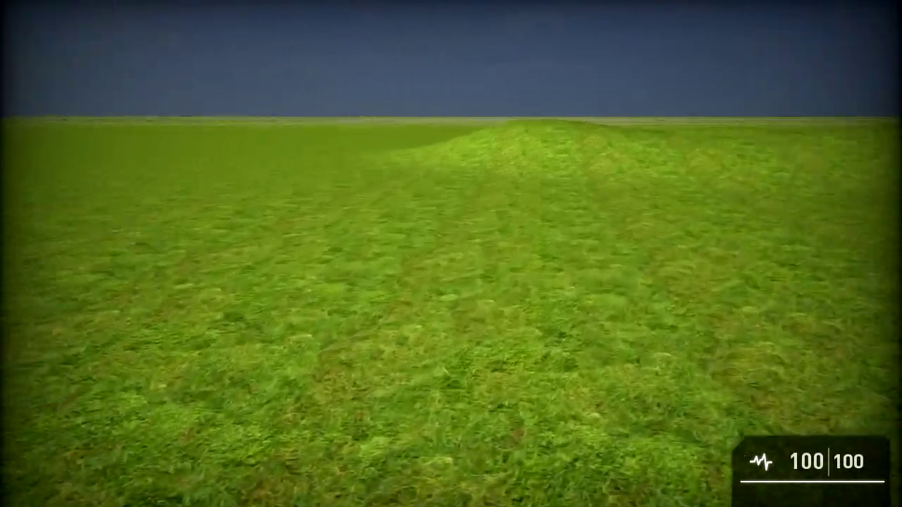
key(s)
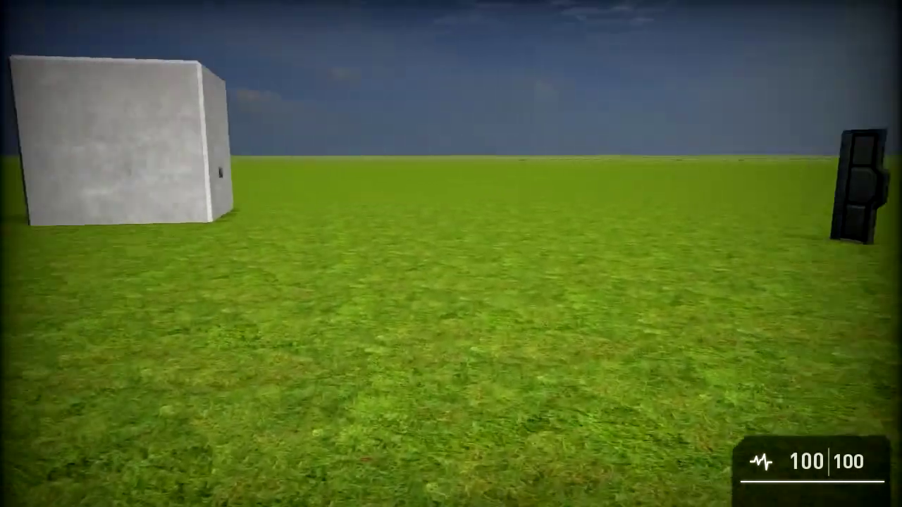
Step: Return to the concrete cube, use its remote switch again, and end the test game
key(w)
key(w)
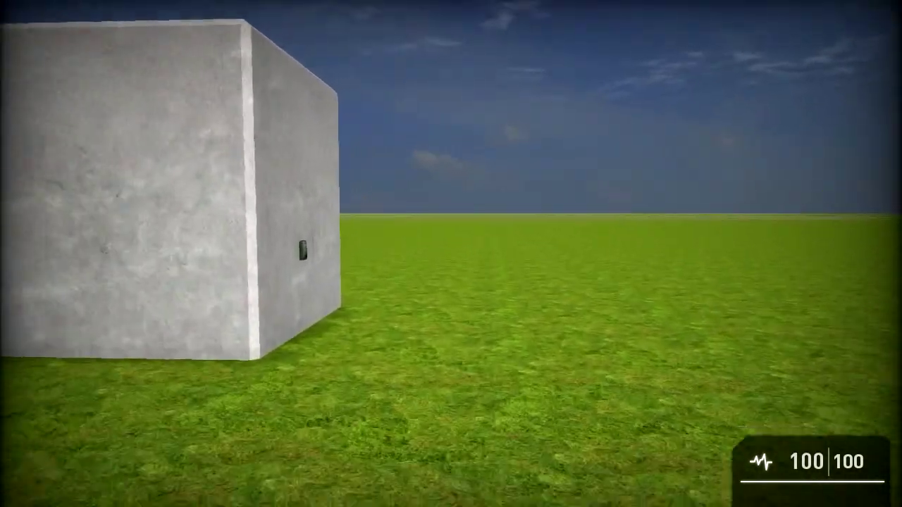
key(w)
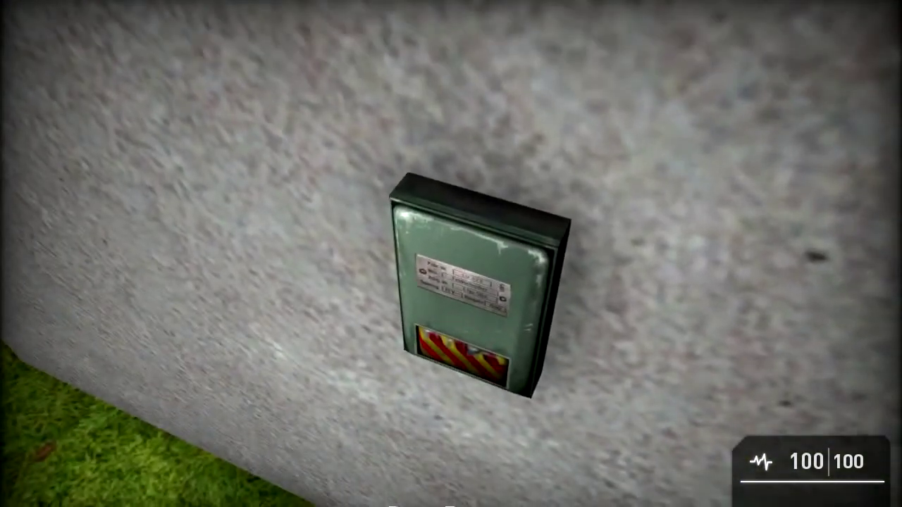
key(e)
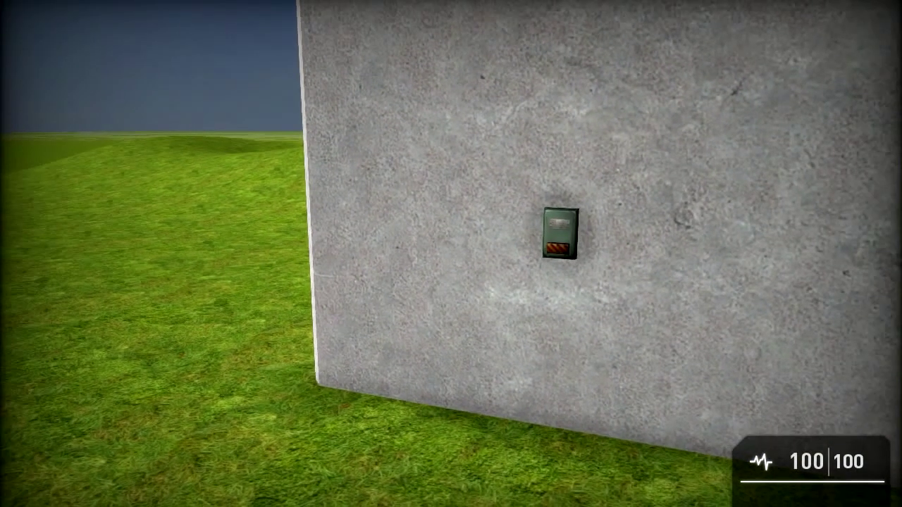
key(Escape)
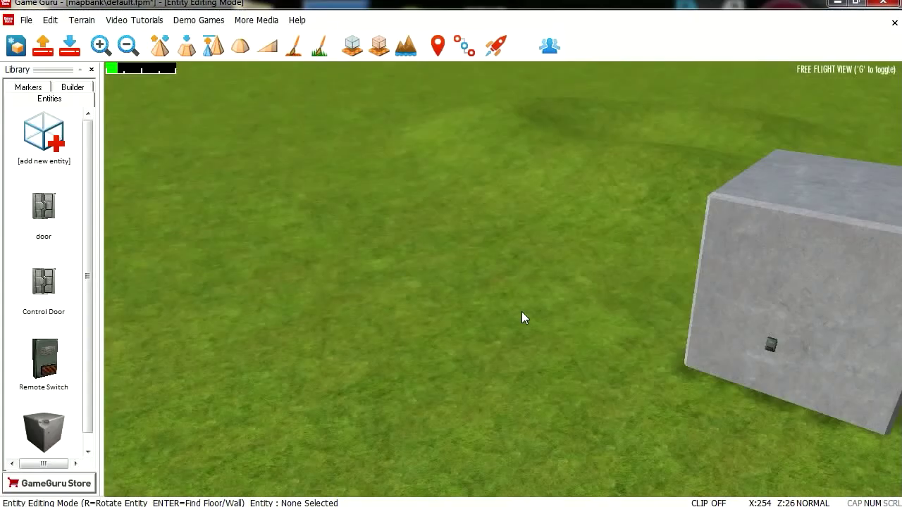
Step: Move the concrete cube away from its remote switch and set it against the edge of the remotely operated door
key(s)
right_drag(521, 312, 451, 317)
key(d)
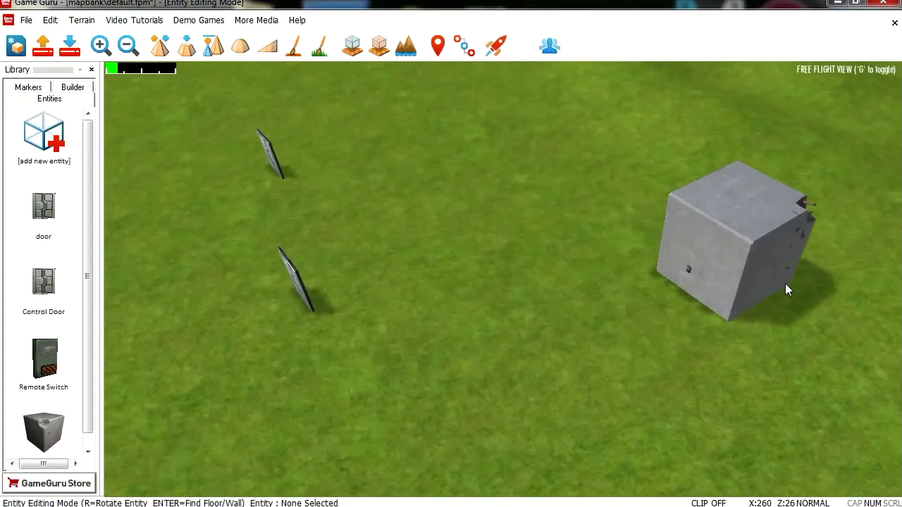
drag(735, 268, 325, 375)
key(w)
right_drag(324, 375, 292, 349)
key(d)
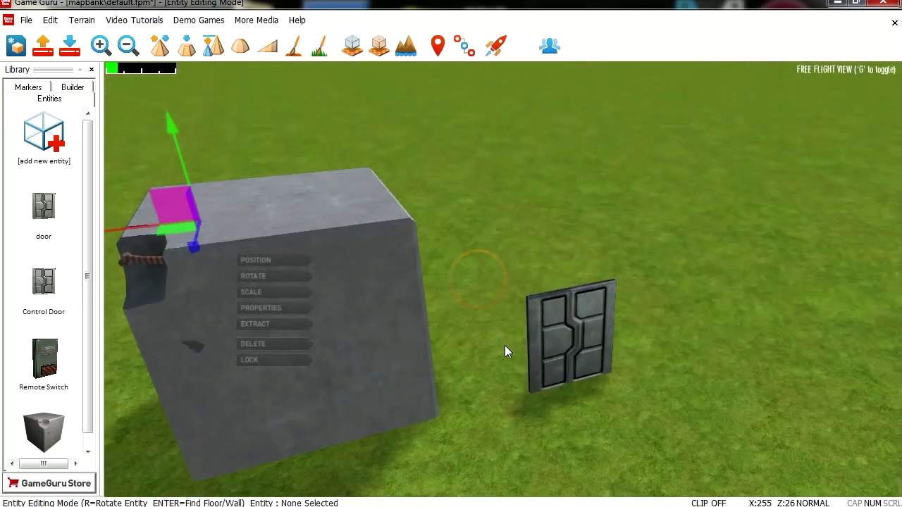
click(293, 349)
drag(295, 380, 392, 376)
Step: Move the detached remote switch onto the concrete cube's face, close to the door
key(s)
right_drag(392, 370, 650, 354)
key(a)
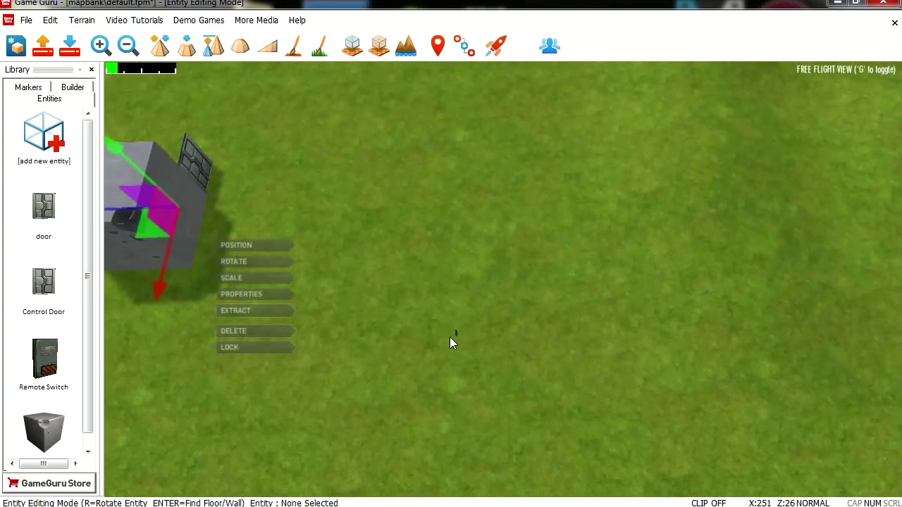
click(457, 333)
drag(436, 346, 172, 222)
right_drag(172, 222, 100, 190)
key(w)
key(w)
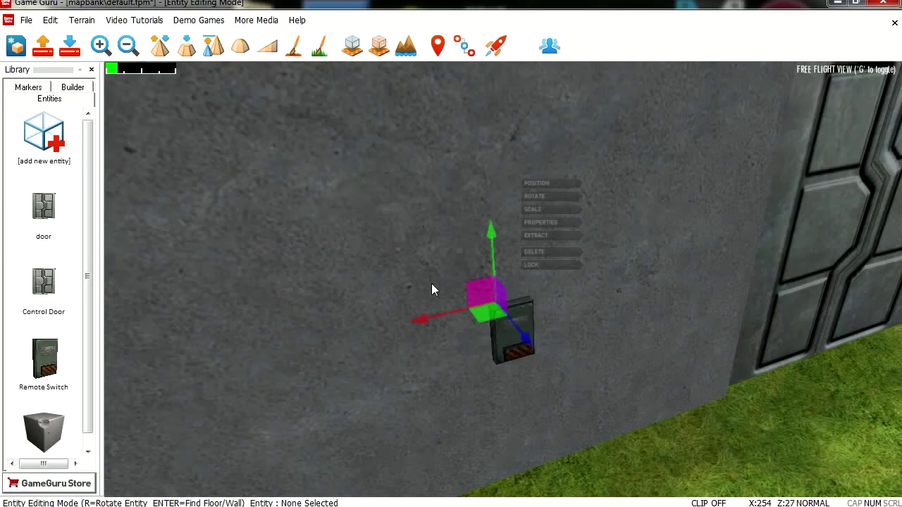
drag(497, 315, 666, 224)
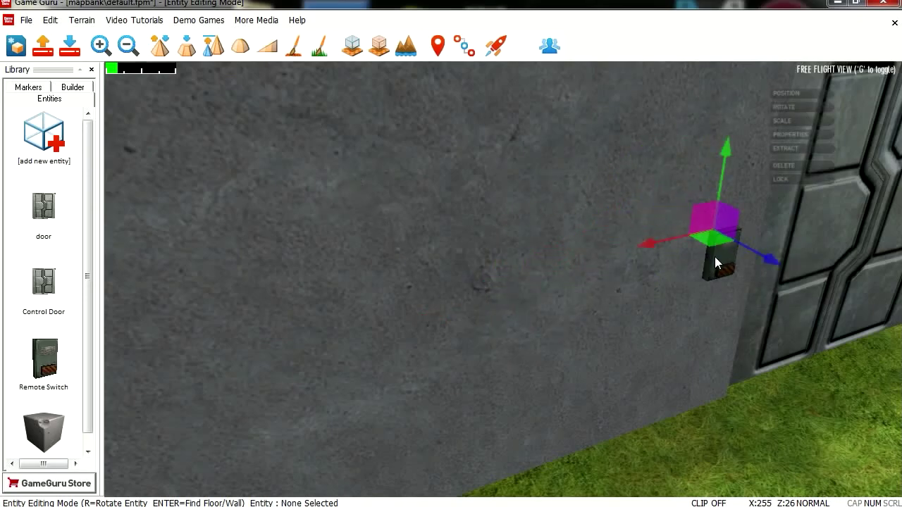
Step: Shift the concrete cube to the opposite side of the door and slide the remote switch across to the cube's face there
right_drag(715, 257, 600, 324)
key(s)
key(a)
key(w)
key(s)
click(365, 332)
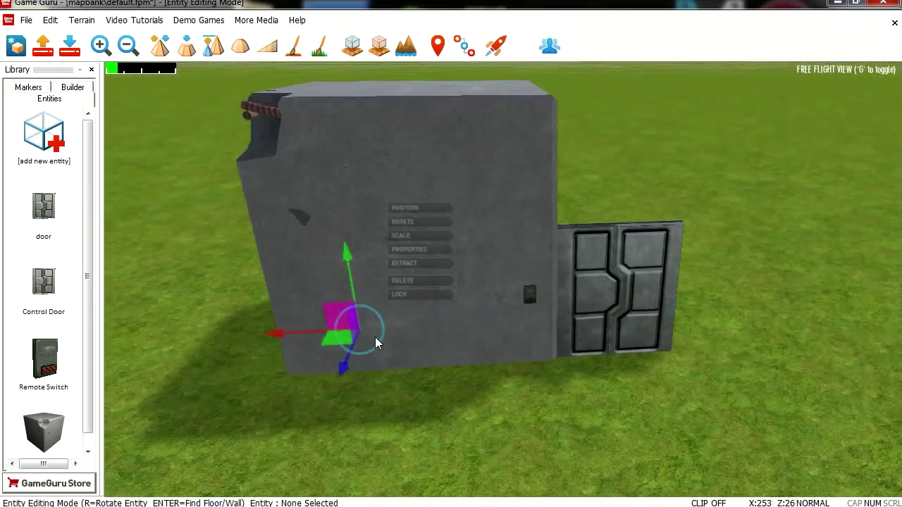
drag(284, 329, 599, 337)
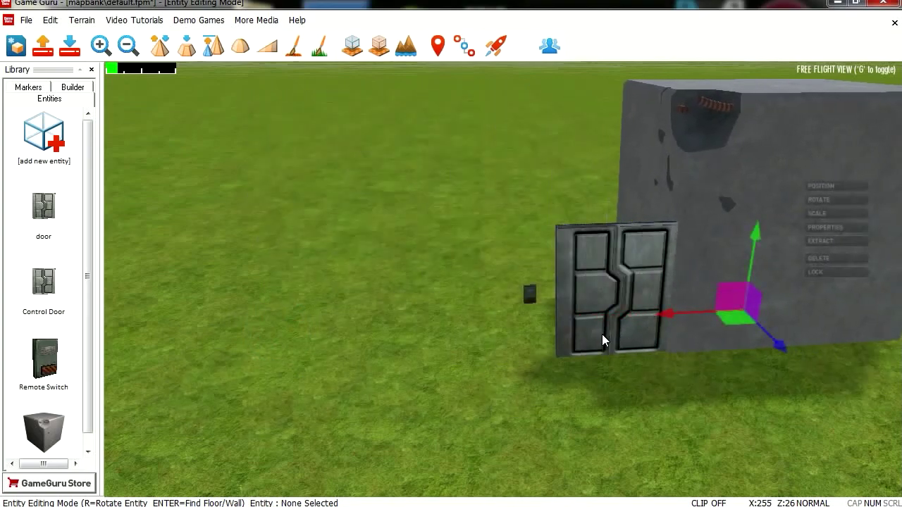
click(533, 302)
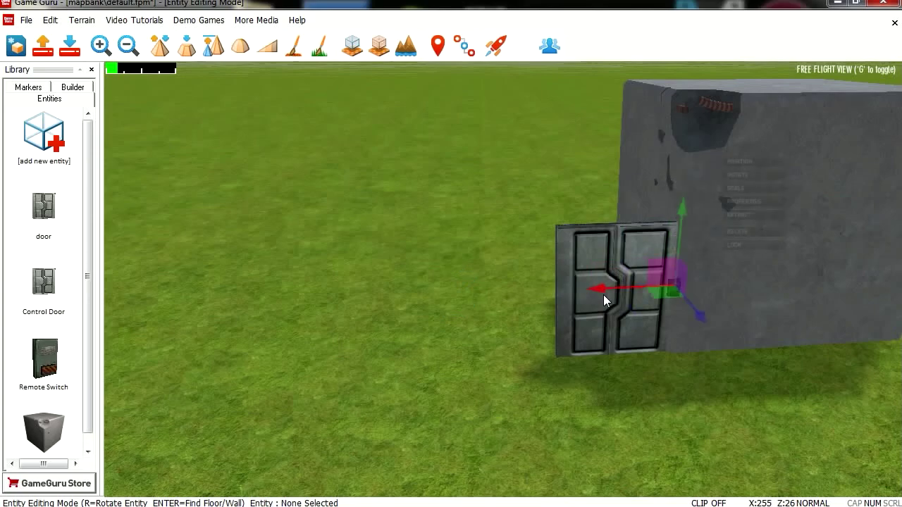
Step: Place a second remote switch on the concrete cube's face on the other side of the door
key(w)
right_drag(726, 342, 782, 296)
key(s)
key(w)
key(a)
key(d)
key(s)
key(d)
right_drag(782, 374, 810, 369)
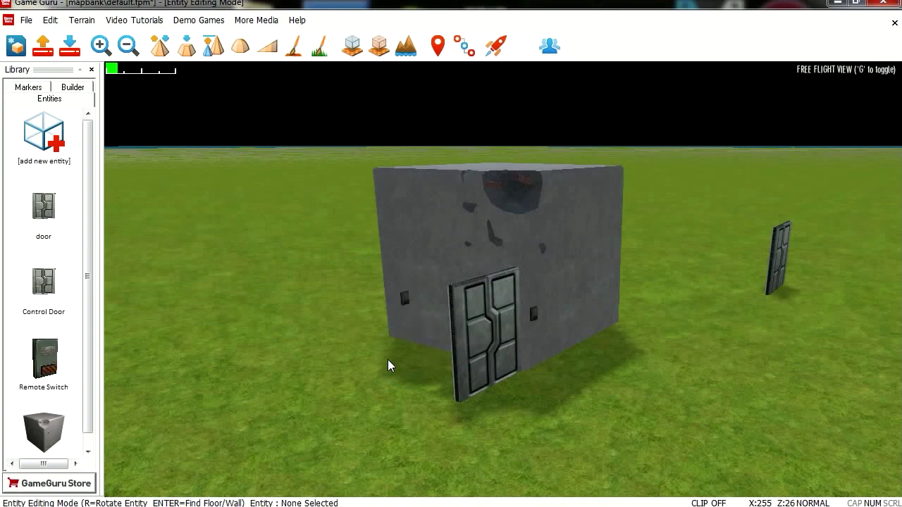
Step: Adjust the second remote switch's depth so that it sits against the concrete cube's wall
right_drag(391, 366, 444, 352)
key(a)
key(w)
click(449, 349)
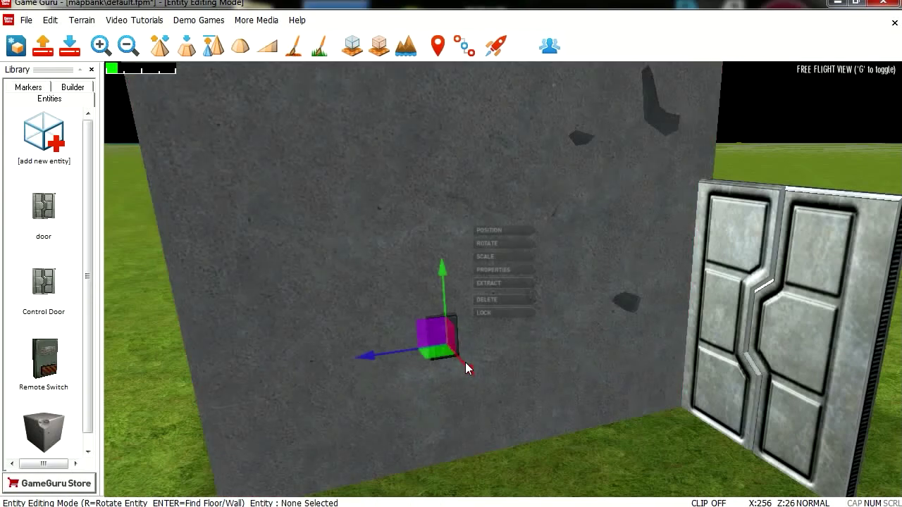
click(465, 362)
drag(487, 387, 478, 377)
click(529, 453)
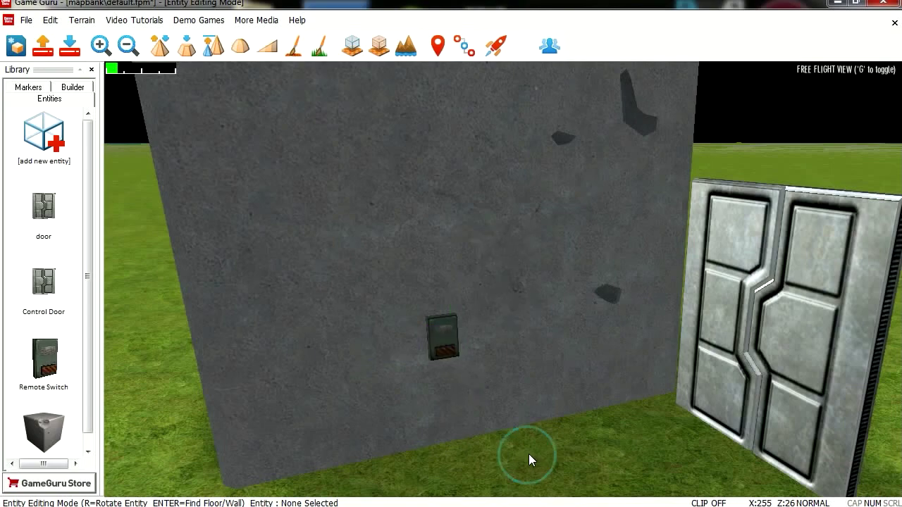
click(442, 342)
drag(458, 365, 415, 331)
Step: Slide the door up against the concrete cube and shift the adjacent remote switch slightly away from the door's edge
key(d)
right_drag(621, 438, 374, 402)
key(a)
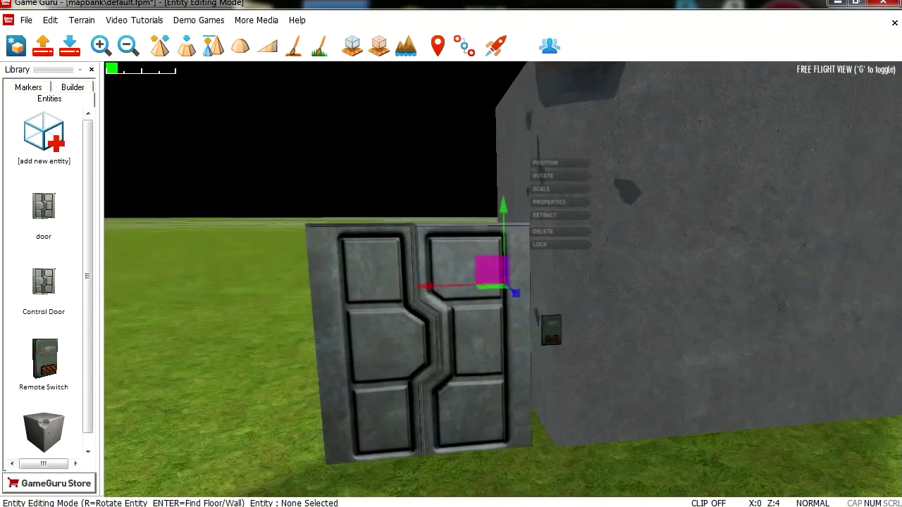
click(516, 396)
drag(441, 400, 460, 405)
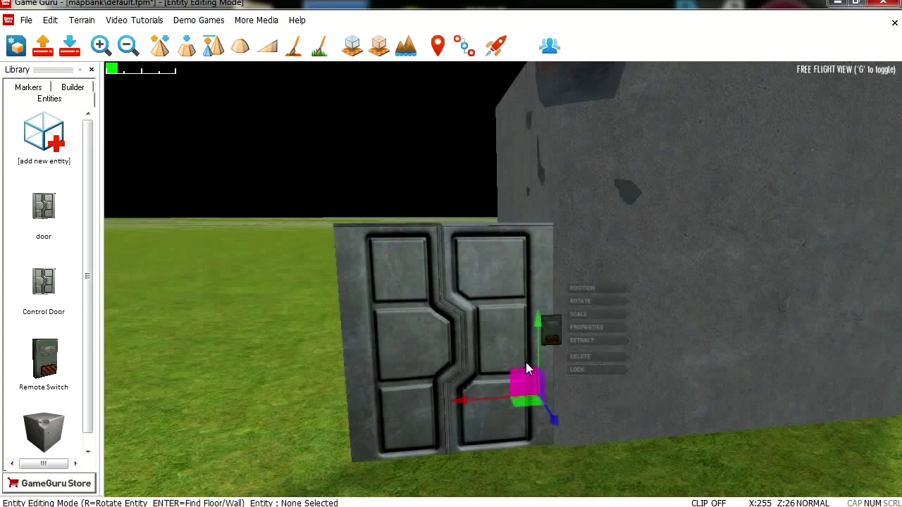
click(554, 333)
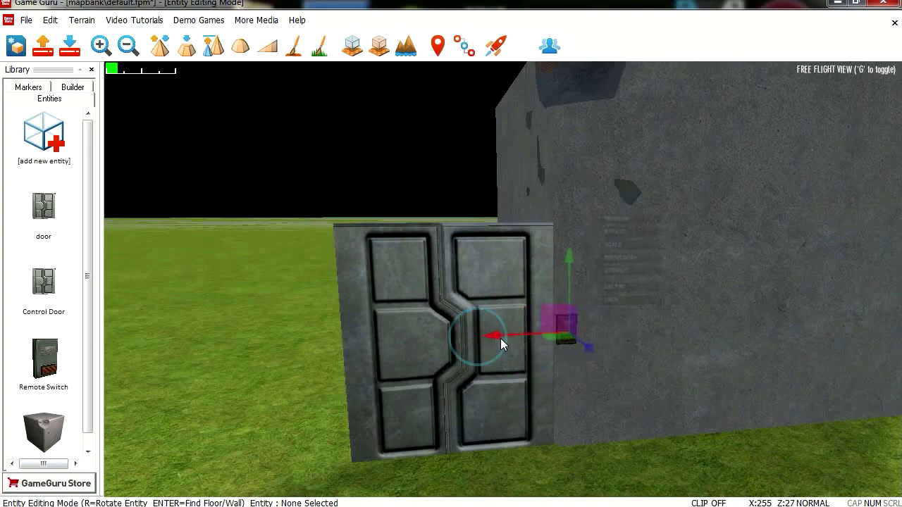
drag(555, 339, 571, 340)
Step: Set the remote switch's name to hh in its properties and apply the change
key(s)
key(a)
right_drag(686, 450, 768, 479)
key(w)
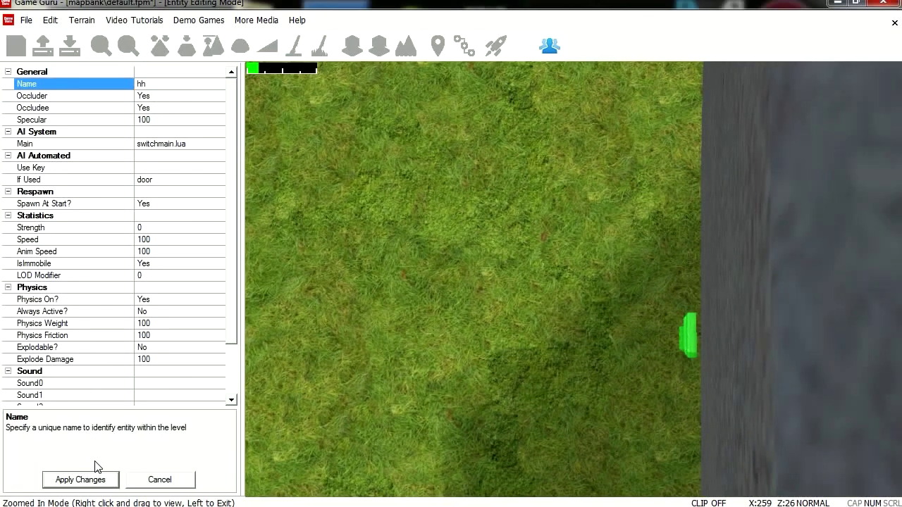
text(hh)
click(493, 421)
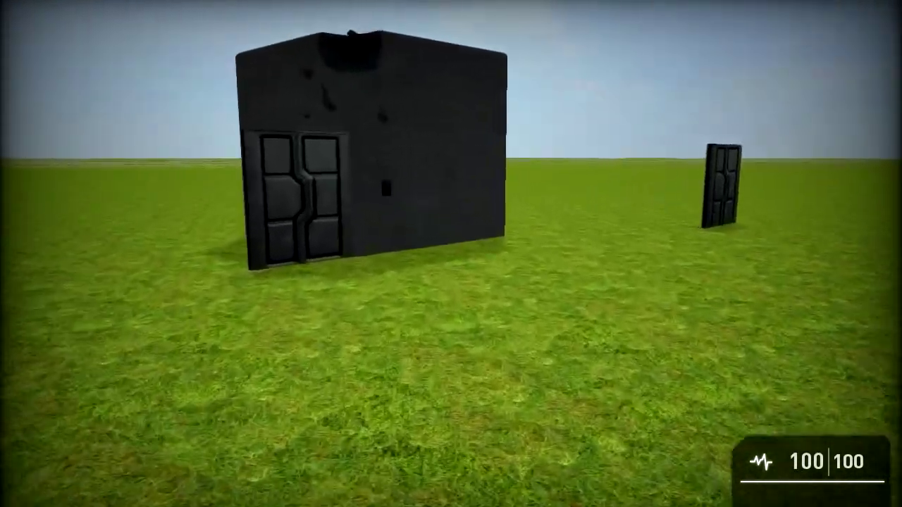
Step: Run the test game and inspect the door beside the cube and the remote switches on both sides of it
key(w)
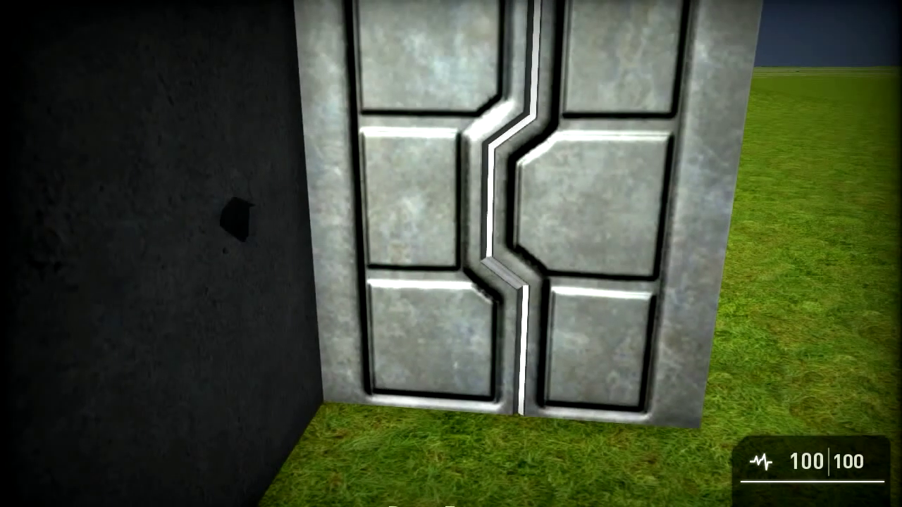
key(s)
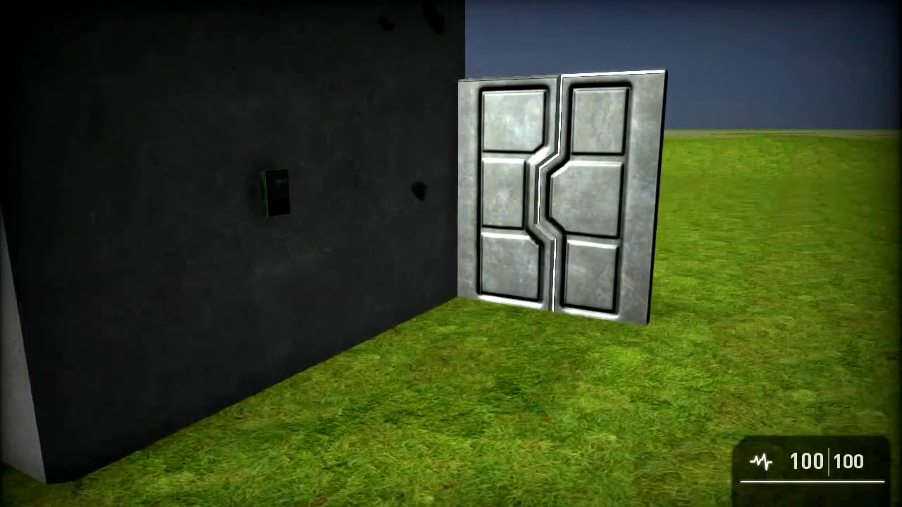
key(d)
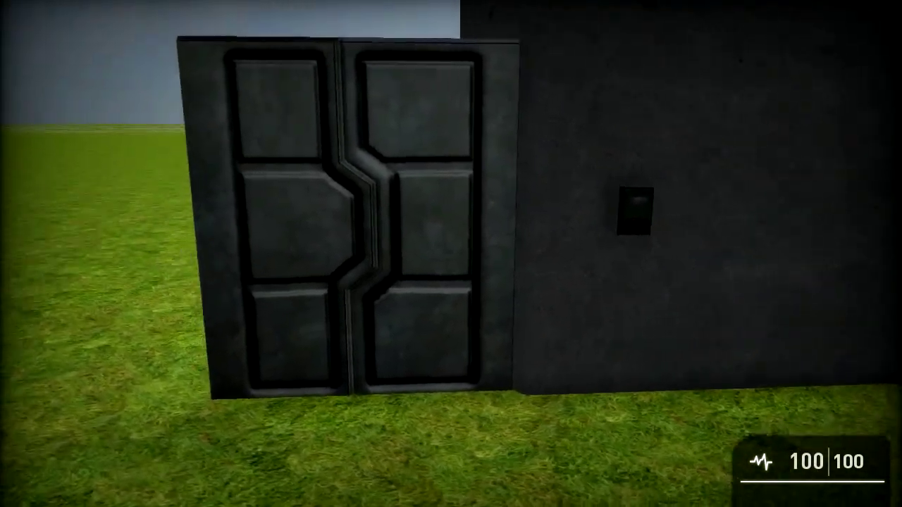
key(a)
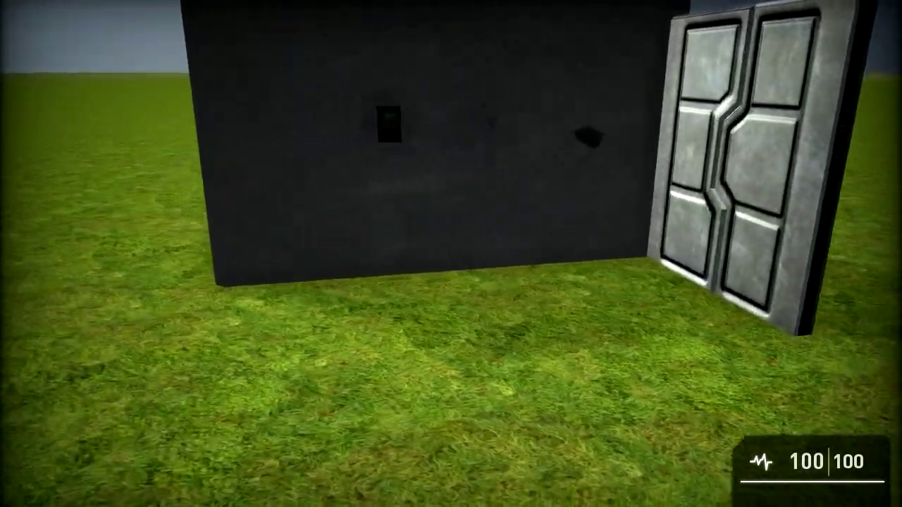
Step: Walk around the concrete cube to the separate free-standing door
key(a)
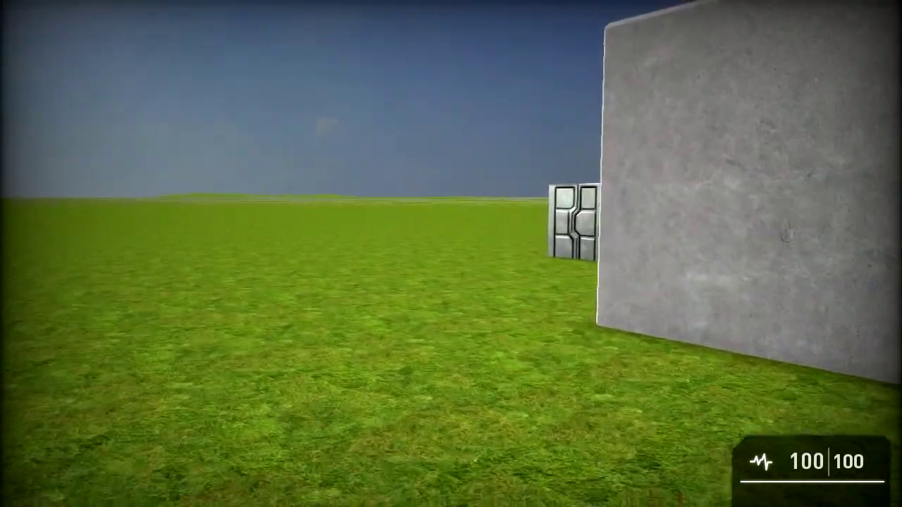
key(a)
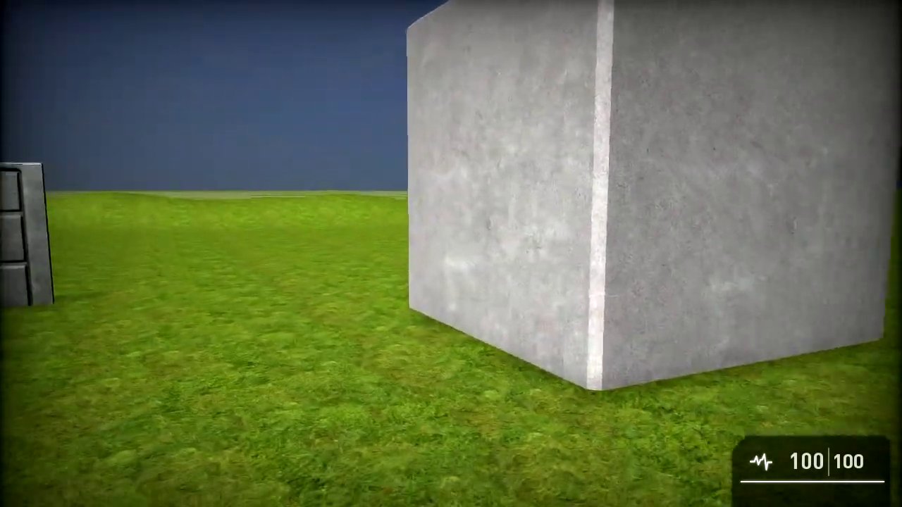
key(s)
key(a)
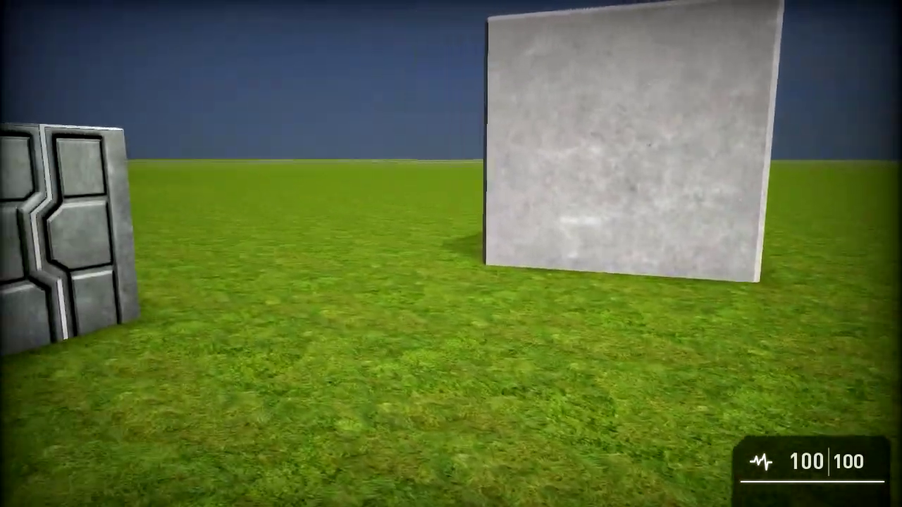
key(a)
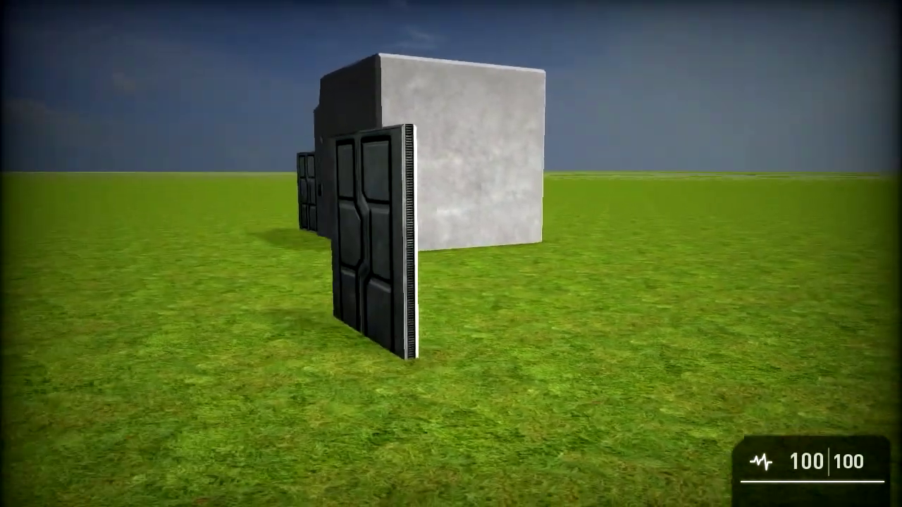